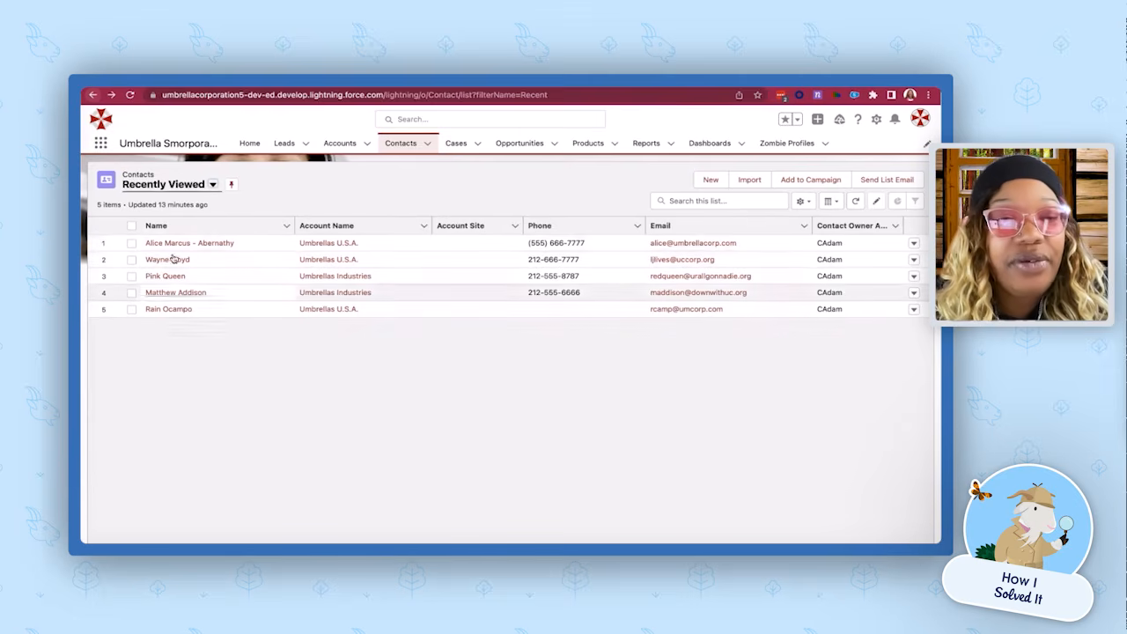
Open the last contact in the Recently Viewed list and expand its Demographic Info section.
{"action": "left_click", "coordinate": [154, 309]}
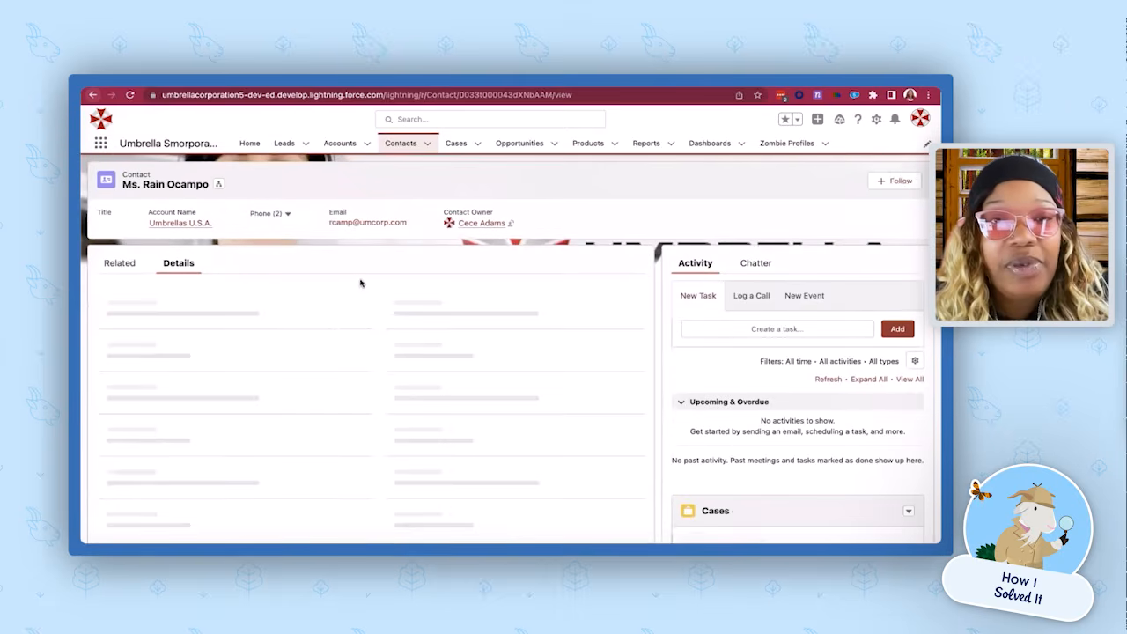
{"action": "scroll", "coordinate": [563, 275], "scroll_direction": "down", "scroll_amount": 2}
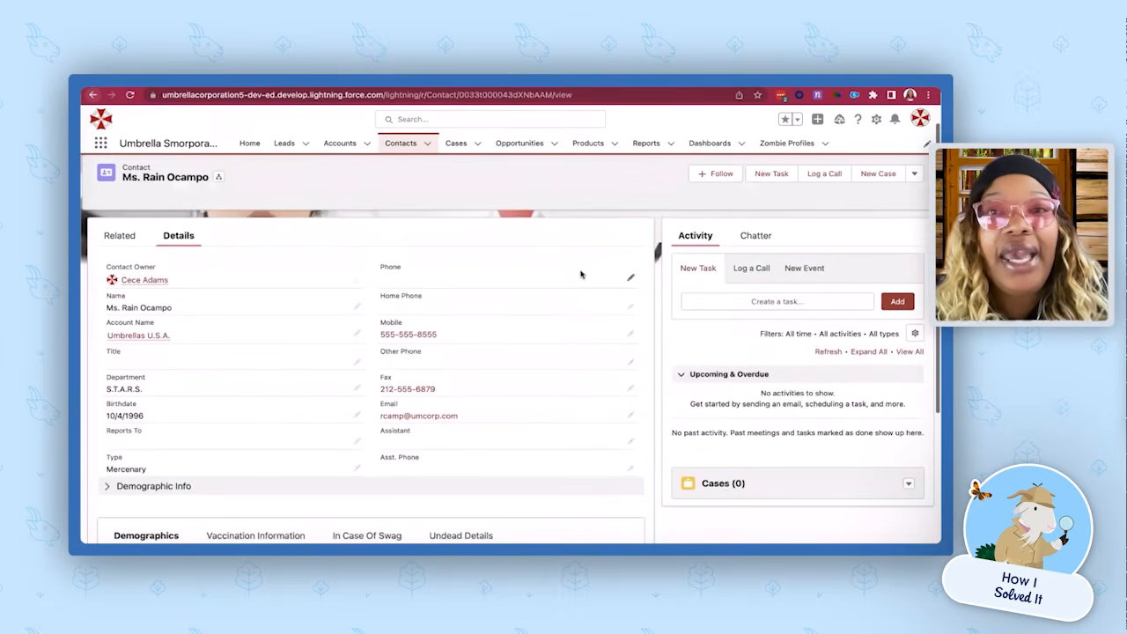
{"action": "left_click", "coordinate": [107, 487]}
{"action": "scroll", "coordinate": [267, 389], "scroll_direction": "down", "scroll_amount": 5}
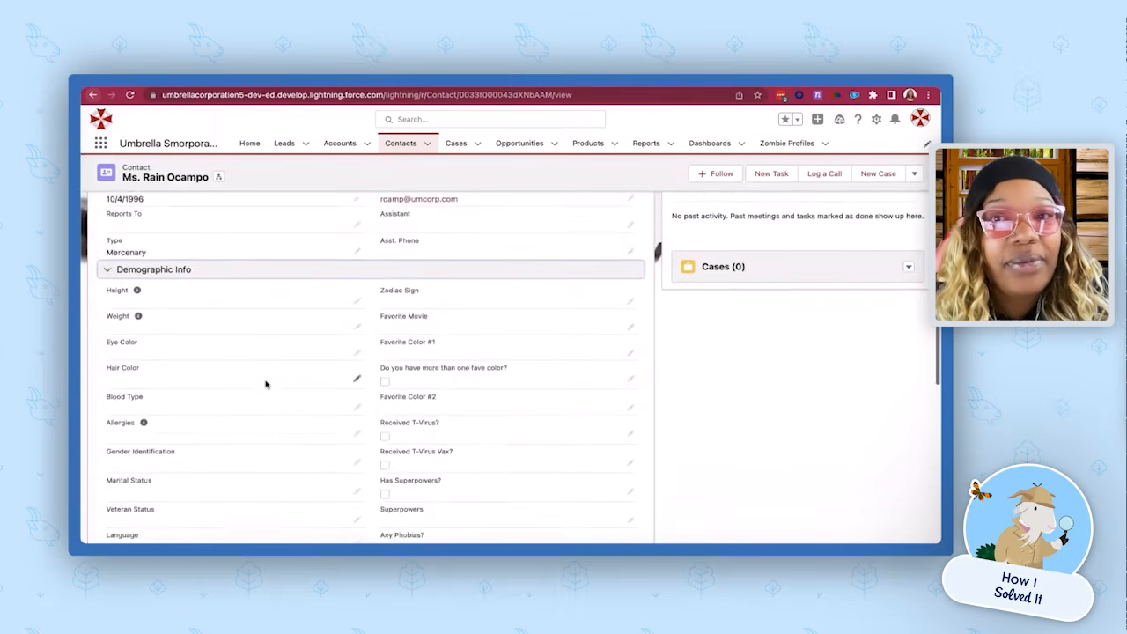
Check the contact's related records and return to its details.
{"action": "scroll", "coordinate": [266, 385], "scroll_direction": "up", "scroll_amount": 6}
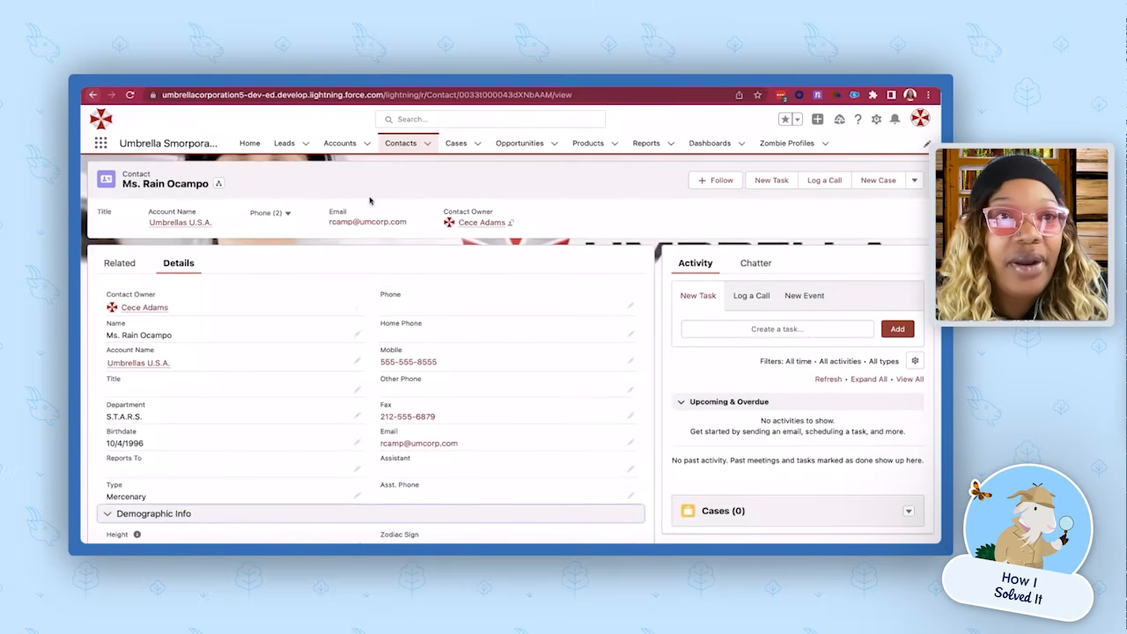
{"action": "scroll", "coordinate": [537, 247], "scroll_direction": "down", "scroll_amount": 2}
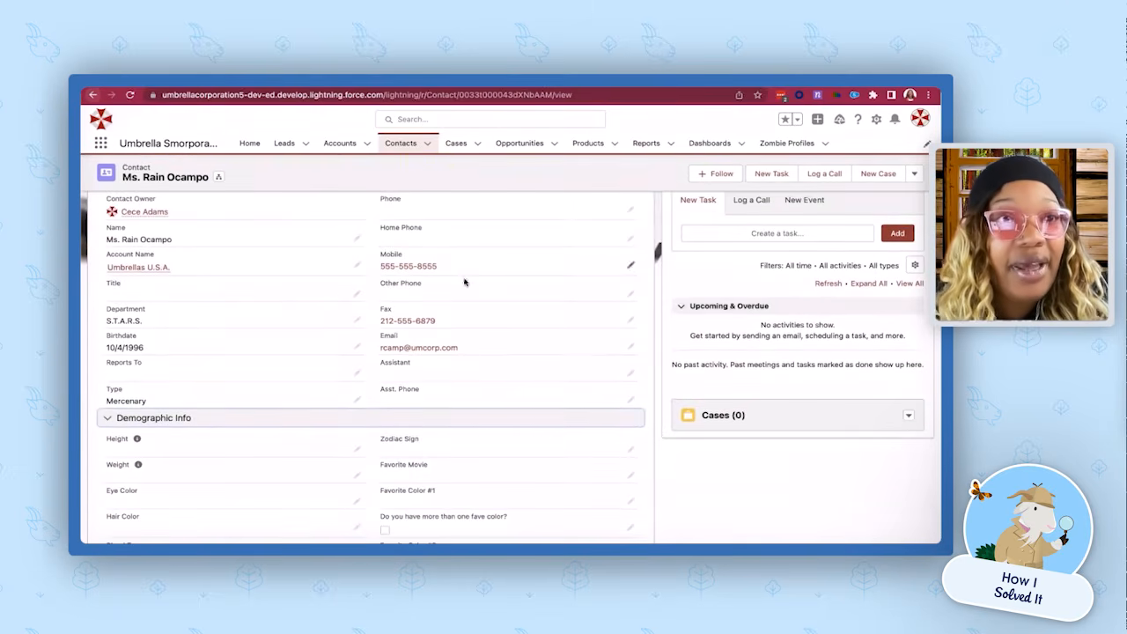
{"action": "scroll", "coordinate": [285, 298], "scroll_direction": "up", "scroll_amount": 1}
{"action": "left_click", "coordinate": [120, 205]}
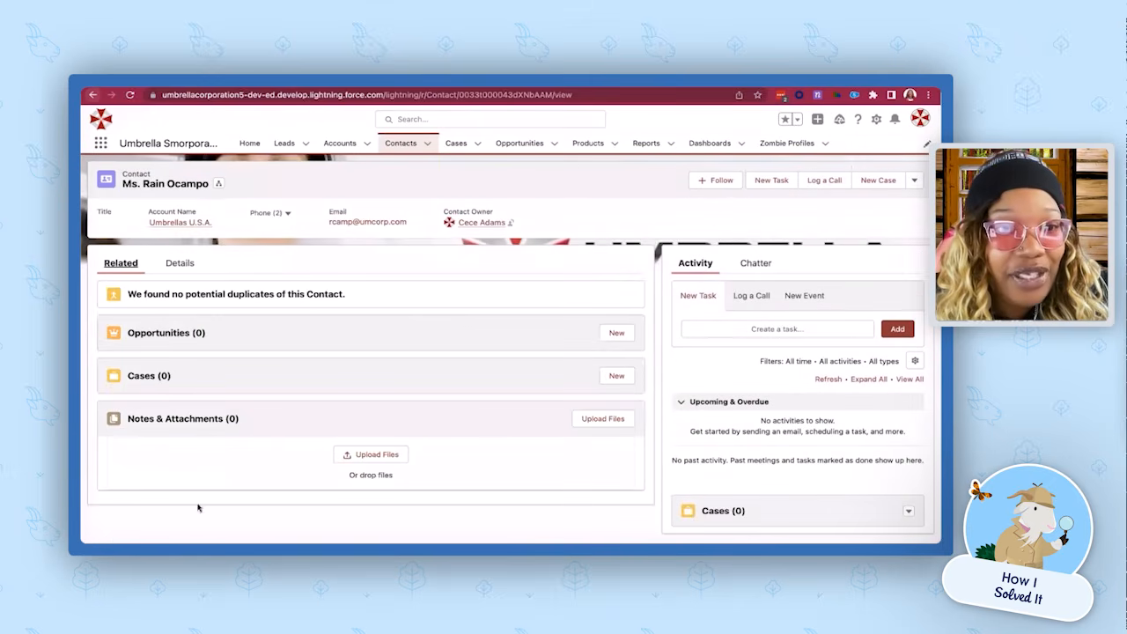
{"action": "left_click", "coordinate": [185, 263]}
{"action": "scroll", "coordinate": [236, 308], "scroll_direction": "down", "scroll_amount": 5}
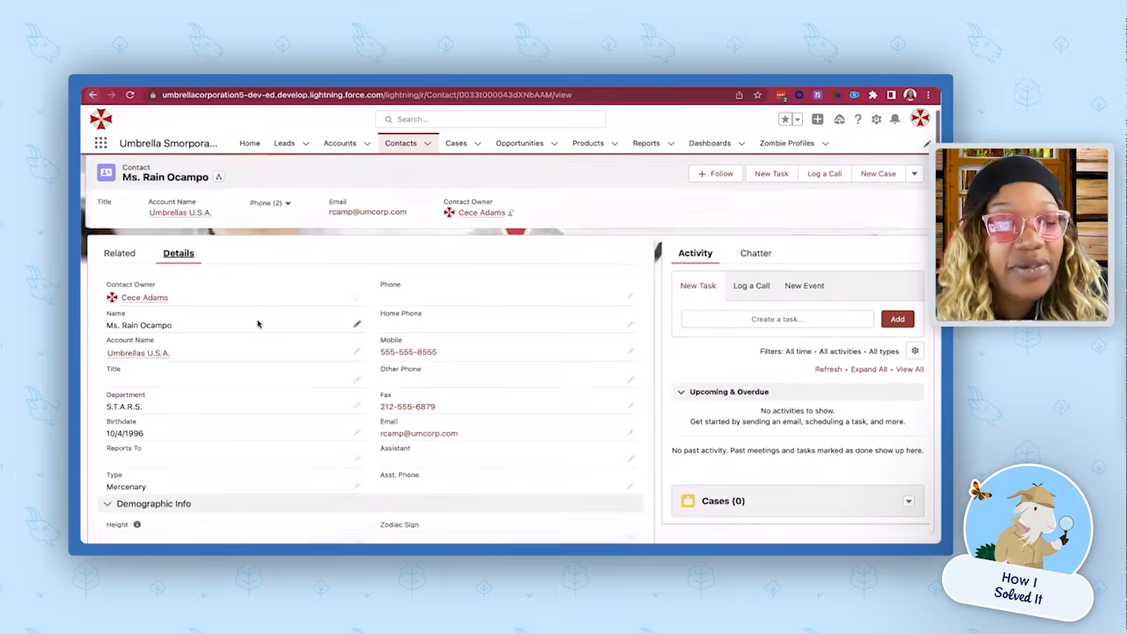
Examine the contact's fields from the Demographic Info section down to the description.
{"action": "scroll", "coordinate": [236, 308], "scroll_direction": "down", "scroll_amount": 2}
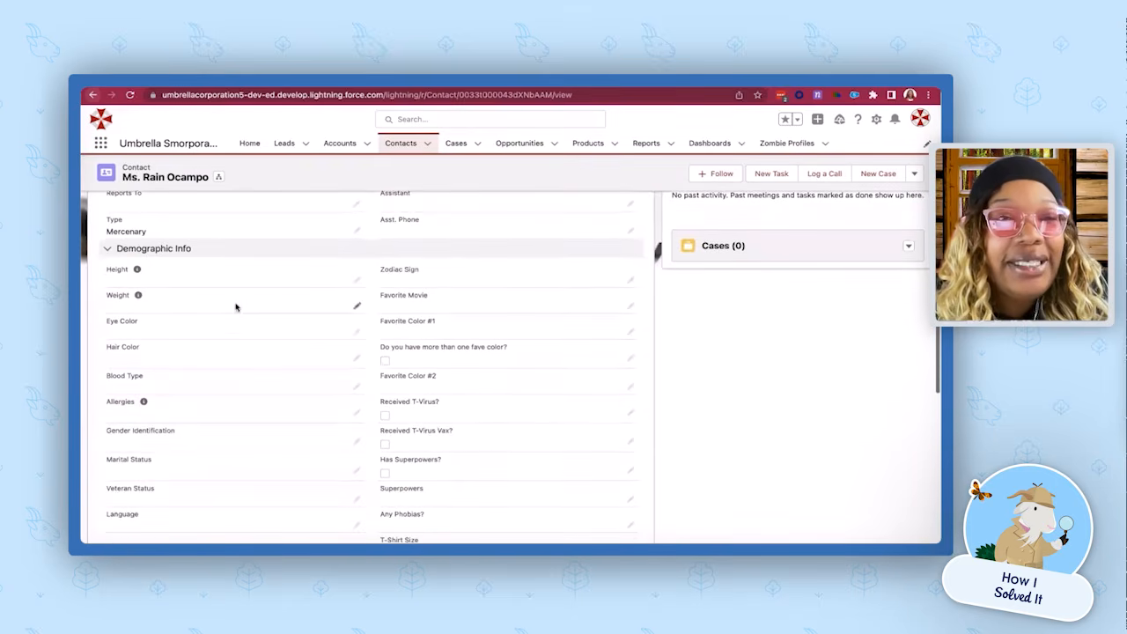
{"action": "scroll", "coordinate": [270, 306], "scroll_direction": "down", "scroll_amount": 3}
{"action": "scroll", "coordinate": [270, 306], "scroll_direction": "up", "scroll_amount": 1}
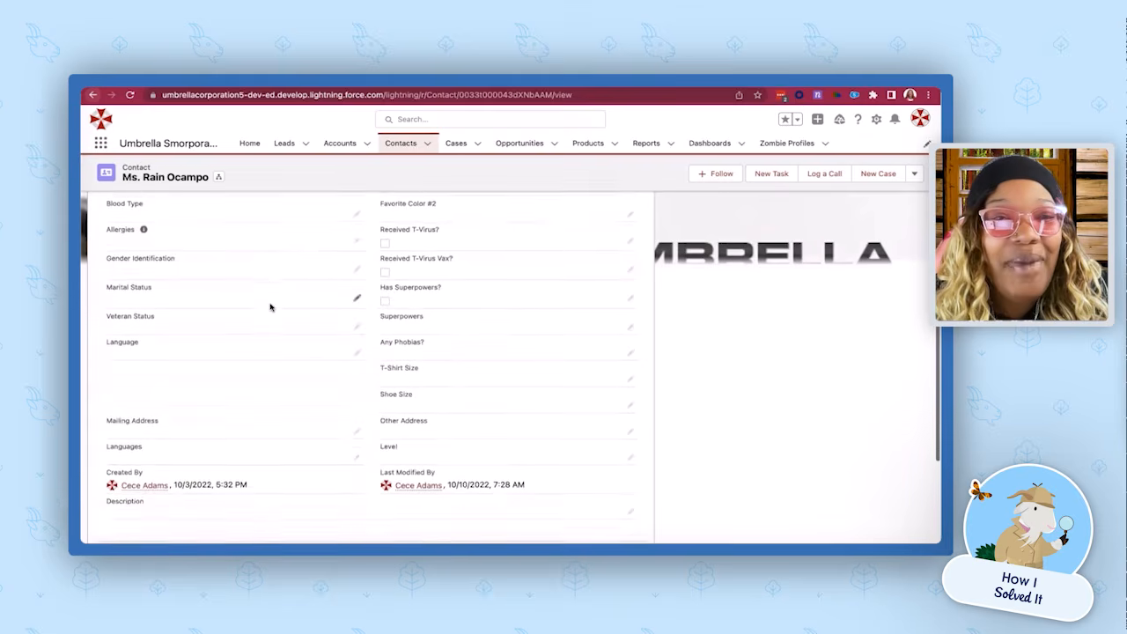
{"action": "scroll", "coordinate": [270, 307], "scroll_direction": "up", "scroll_amount": 3}
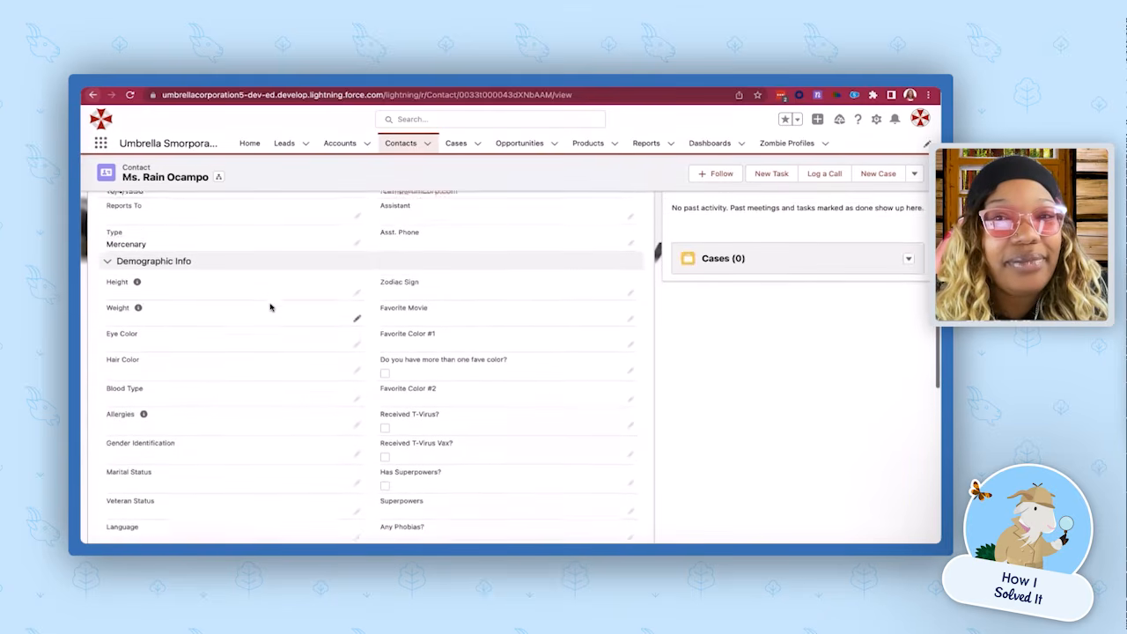
{"action": "scroll", "coordinate": [270, 306], "scroll_direction": "up", "scroll_amount": 3}
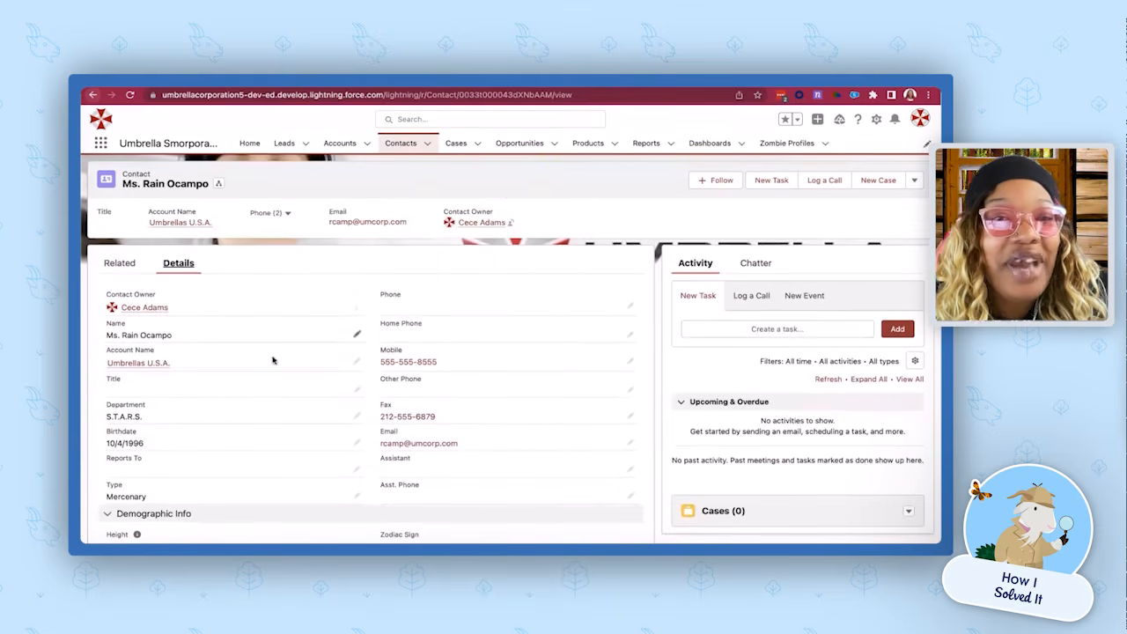
{"action": "scroll", "coordinate": [237, 382], "scroll_direction": "down", "scroll_amount": 1}
{"action": "scroll", "coordinate": [244, 382], "scroll_direction": "up", "scroll_amount": 1}
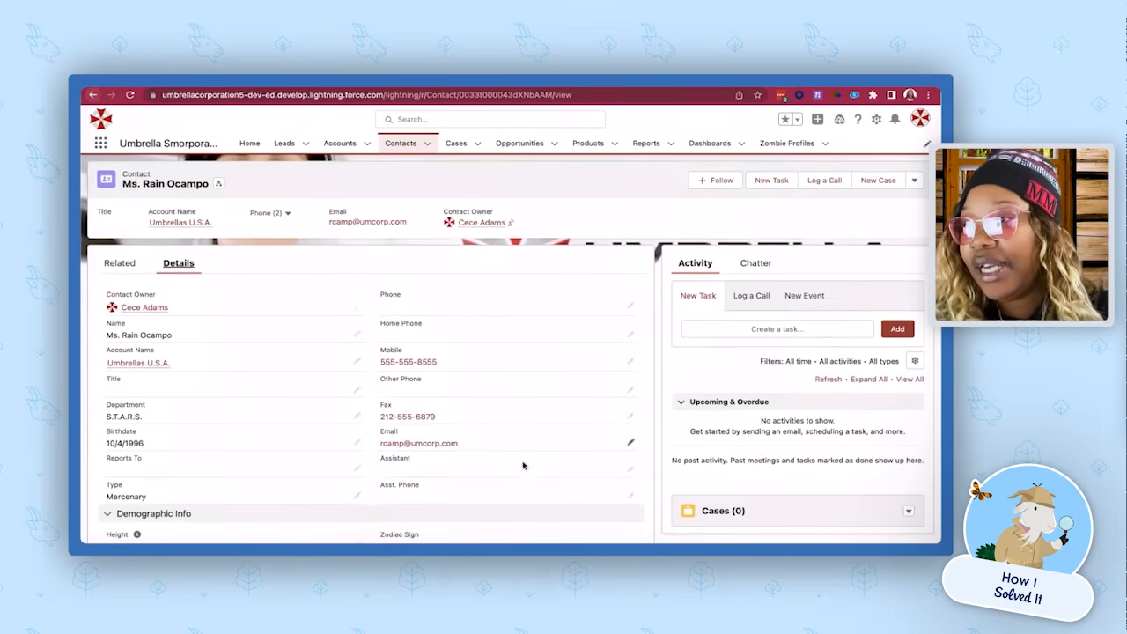
Collapse and re-expand the Demographic Info section to compare the page with and without its fields.
{"action": "left_click", "coordinate": [105, 517]}
{"action": "left_click", "coordinate": [106, 517]}
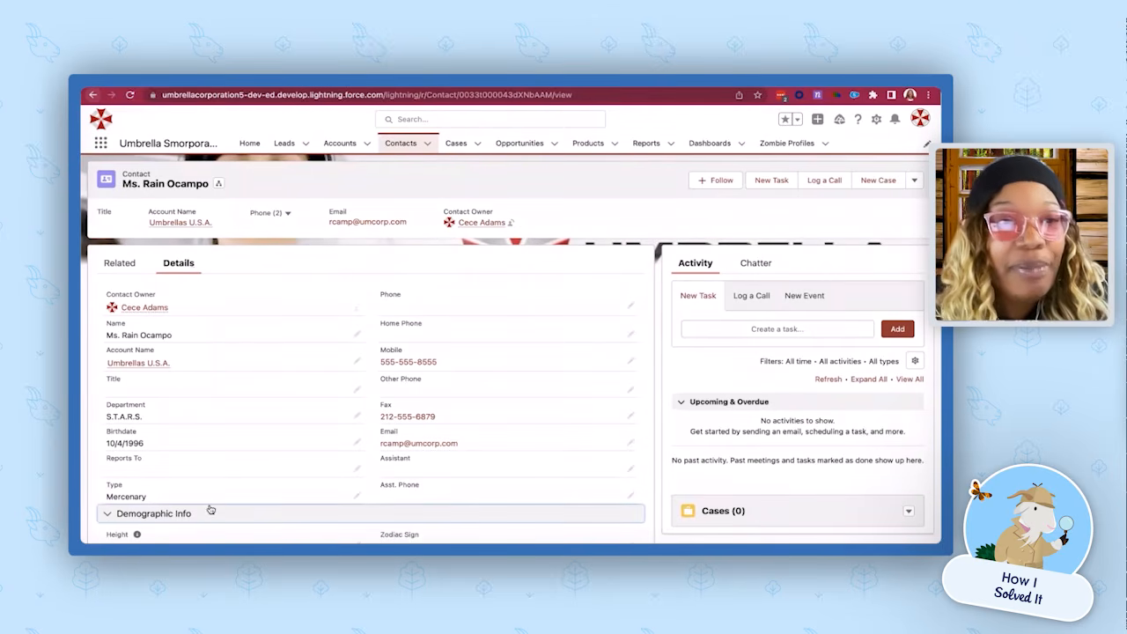
{"action": "scroll", "coordinate": [211, 511], "scroll_direction": "down", "scroll_amount": 2}
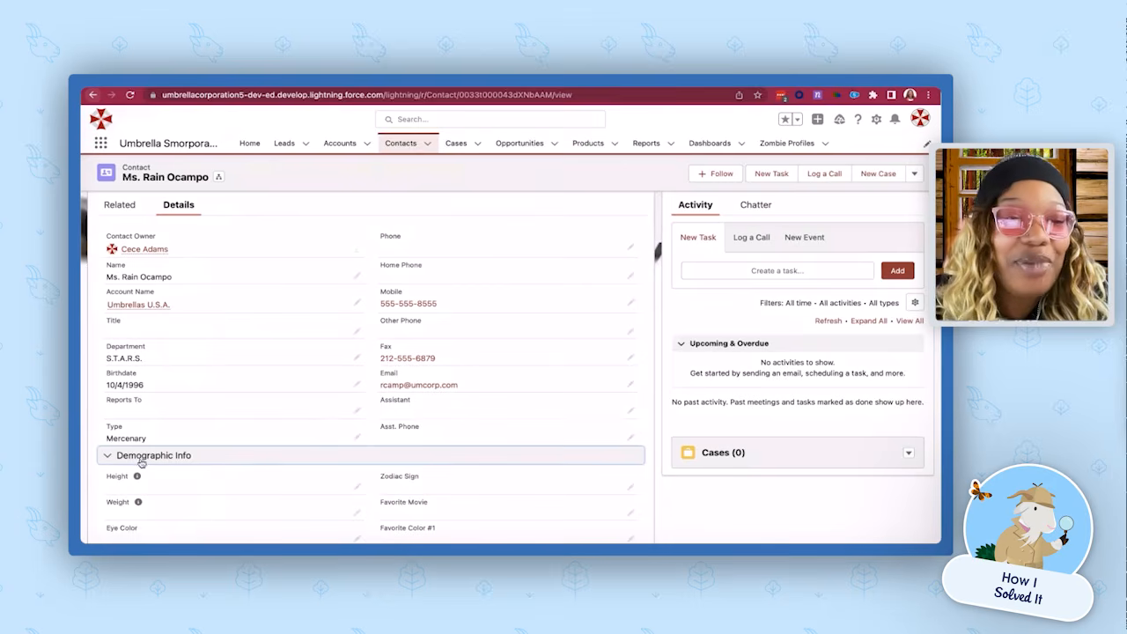
{"action": "left_click", "coordinate": [113, 460]}
{"action": "left_click", "coordinate": [113, 457]}
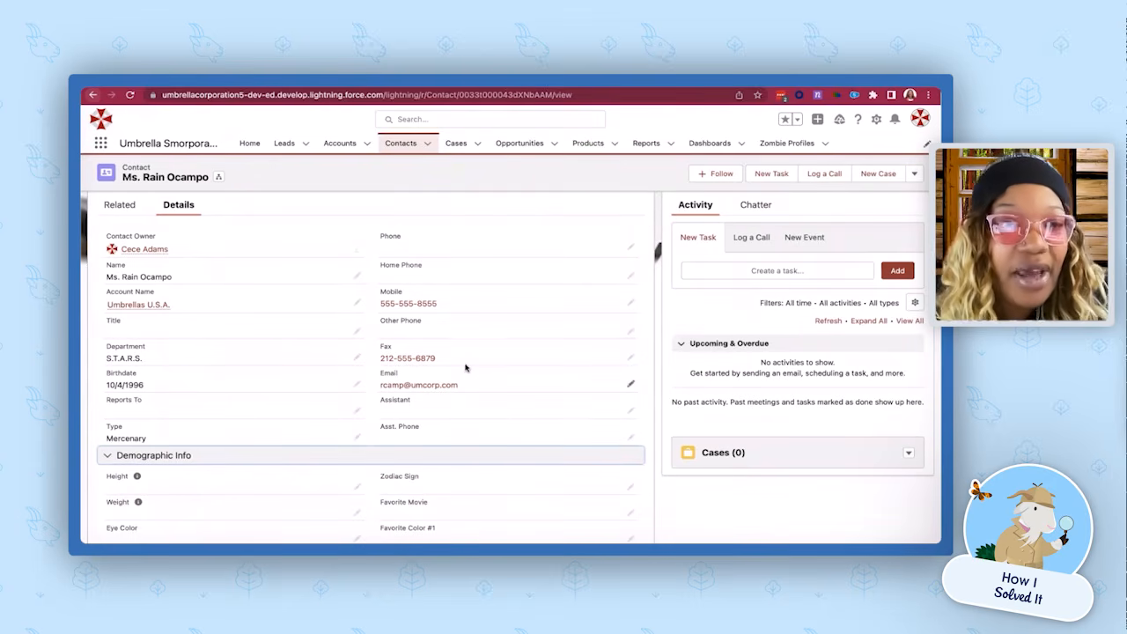
Review the long list of Demographic Info fields and collapse that section.
{"action": "scroll", "coordinate": [438, 355], "scroll_direction": "down", "scroll_amount": 3}
{"action": "scroll", "coordinate": [431, 357], "scroll_direction": "up", "scroll_amount": 1}
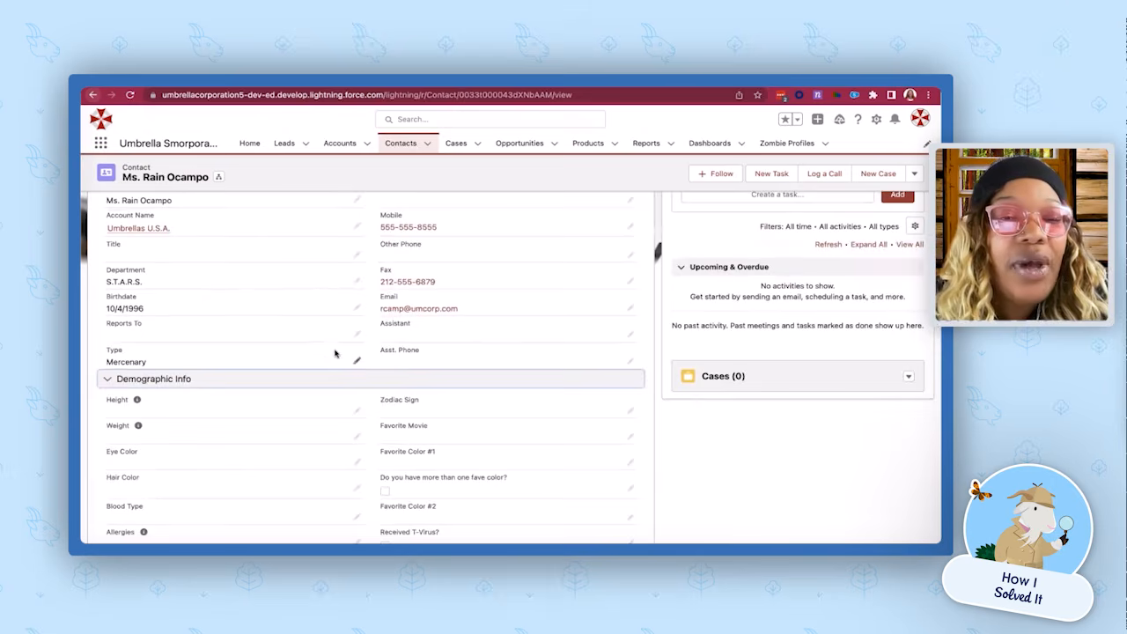
{"action": "scroll", "coordinate": [335, 353], "scroll_direction": "down", "scroll_amount": 2}
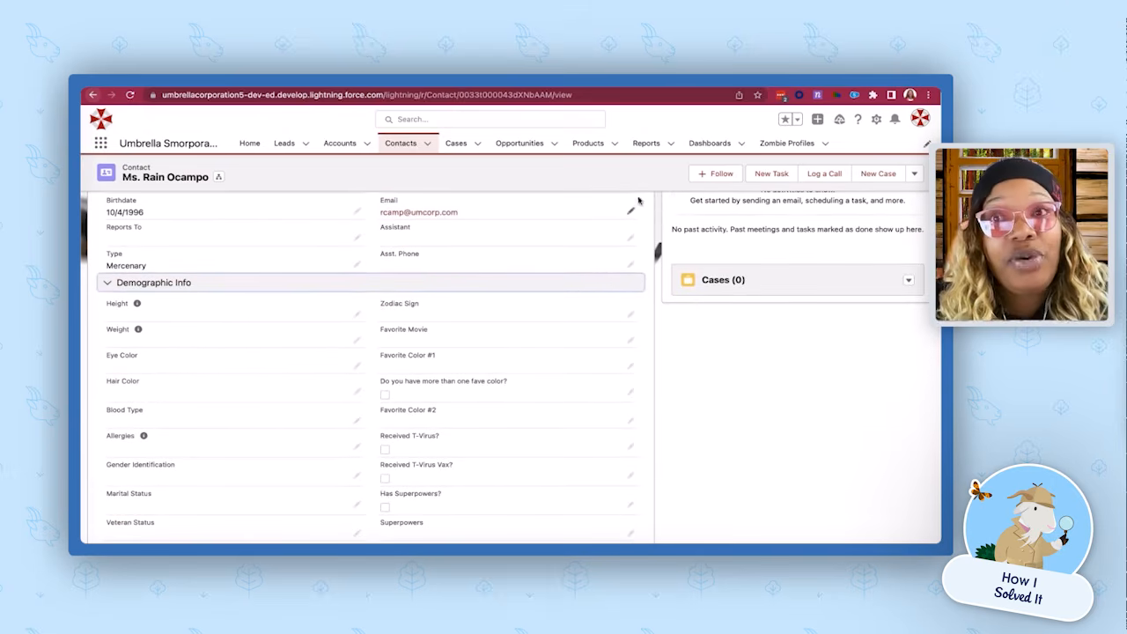
{"action": "scroll", "coordinate": [234, 253], "scroll_direction": "down", "scroll_amount": 1}
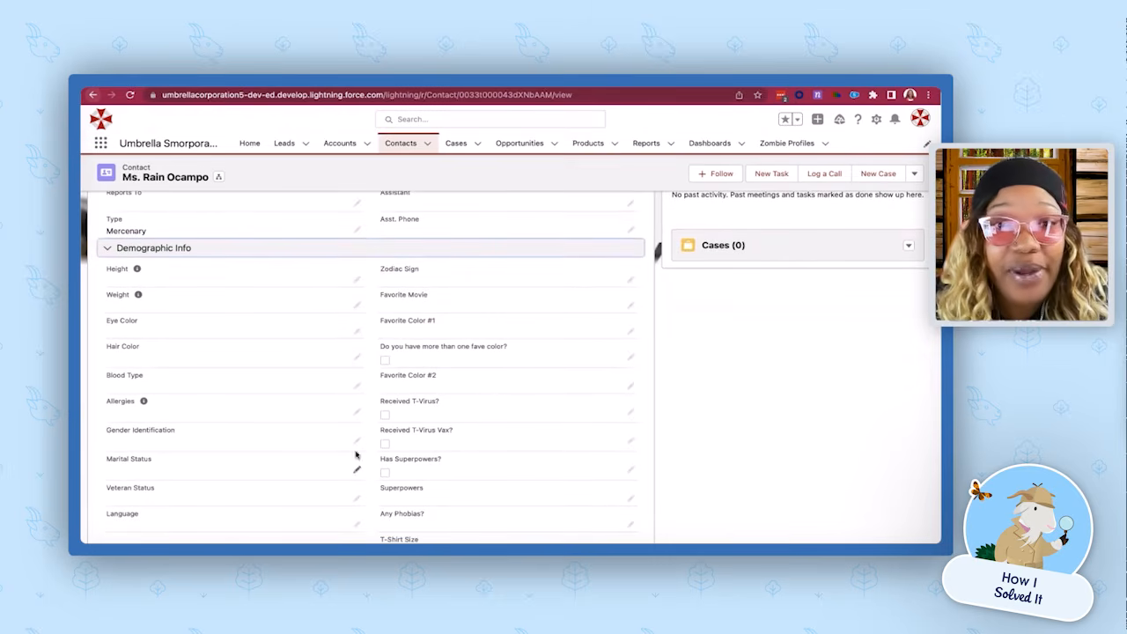
{"action": "scroll", "coordinate": [365, 504], "scroll_direction": "down", "scroll_amount": 3}
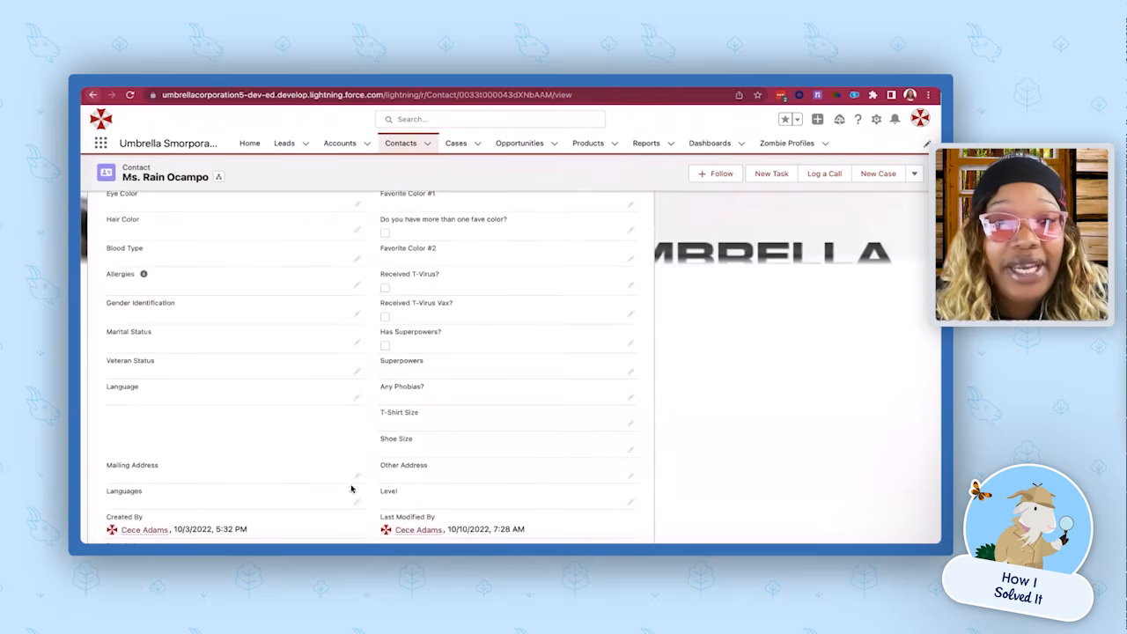
{"action": "scroll", "coordinate": [299, 373], "scroll_direction": "up", "scroll_amount": 4}
{"action": "scroll", "coordinate": [105, 324], "scroll_direction": "up", "scroll_amount": 1}
{"action": "left_click", "coordinate": [109, 318]}
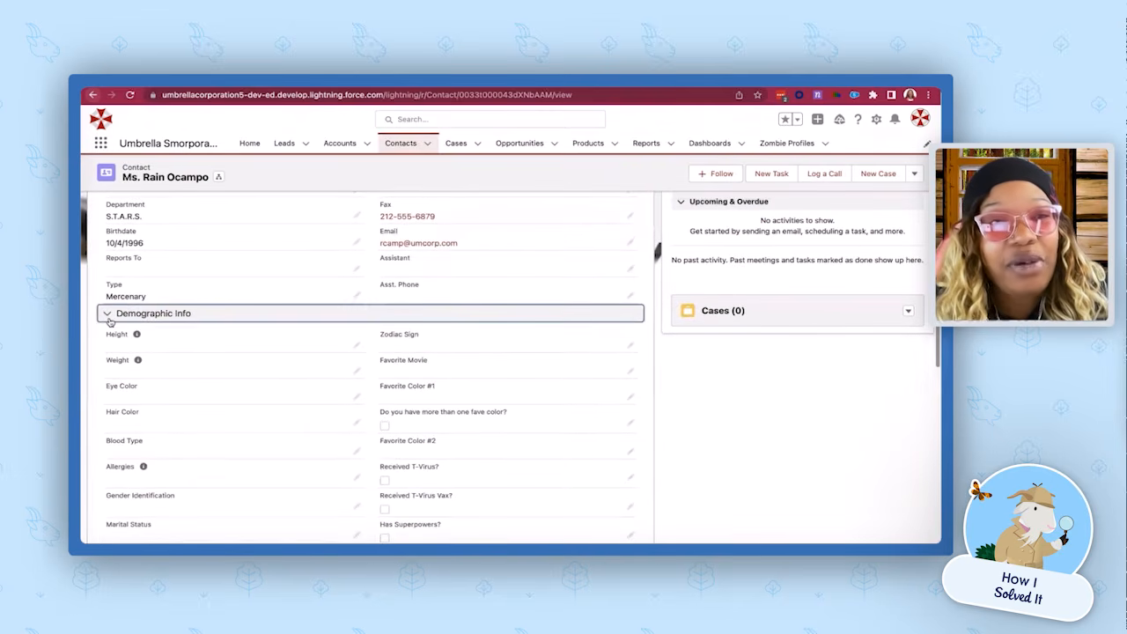
{"action": "left_click", "coordinate": [109, 317]}
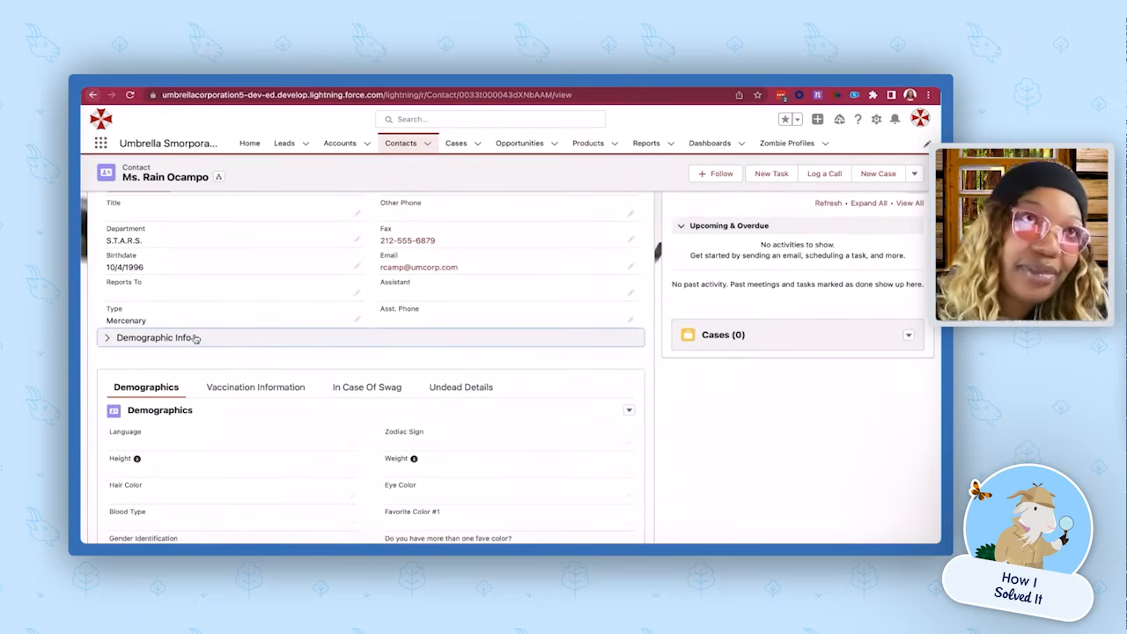
Compare the fields in the Demographics tab with those in the collapsible Demographic Info section above it.
{"action": "scroll", "coordinate": [202, 355], "scroll_direction": "down", "scroll_amount": 1}
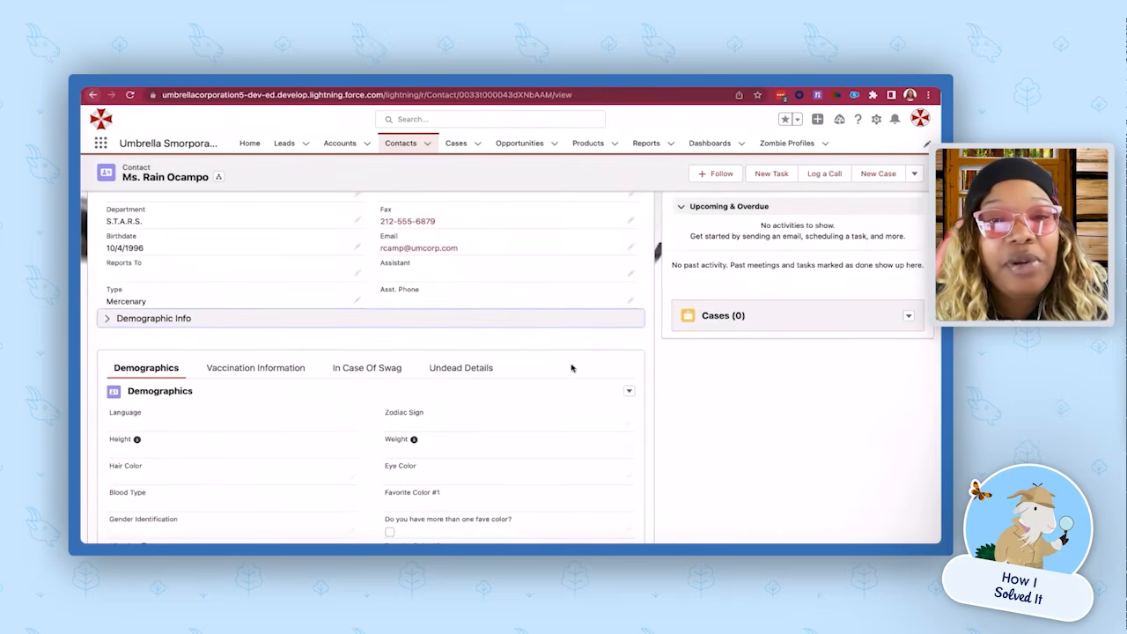
{"action": "scroll", "coordinate": [576, 370], "scroll_direction": "down", "scroll_amount": 2}
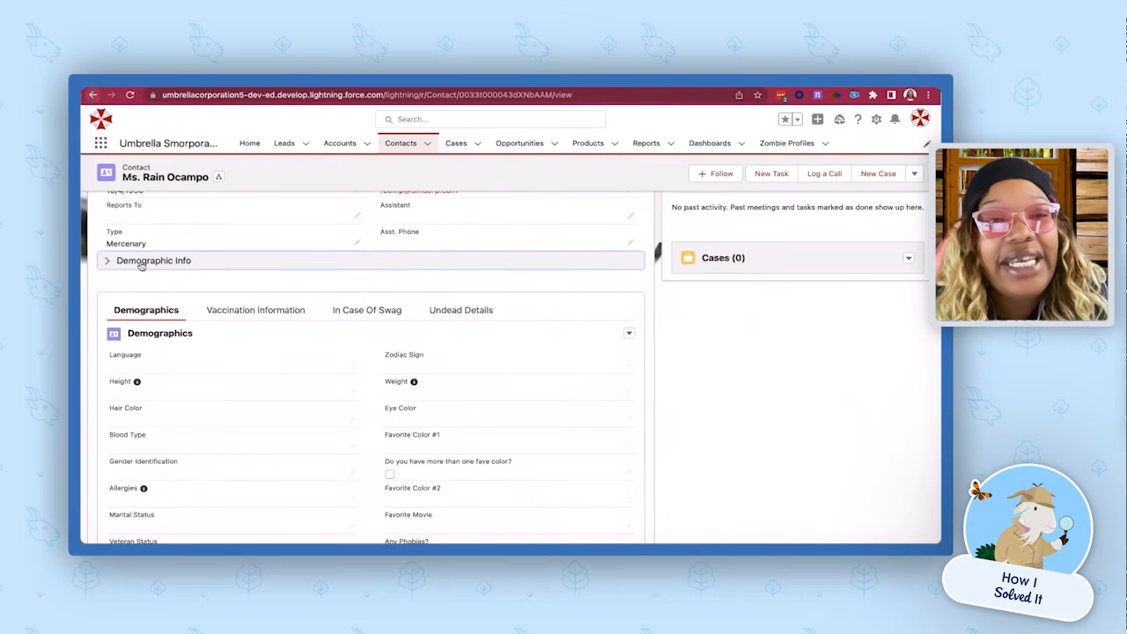
{"action": "scroll", "coordinate": [337, 275], "scroll_direction": "up", "scroll_amount": 1}
{"action": "scroll", "coordinate": [337, 276], "scroll_direction": "down", "scroll_amount": 2}
{"action": "scroll", "coordinate": [339, 276], "scroll_direction": "up", "scroll_amount": 3}
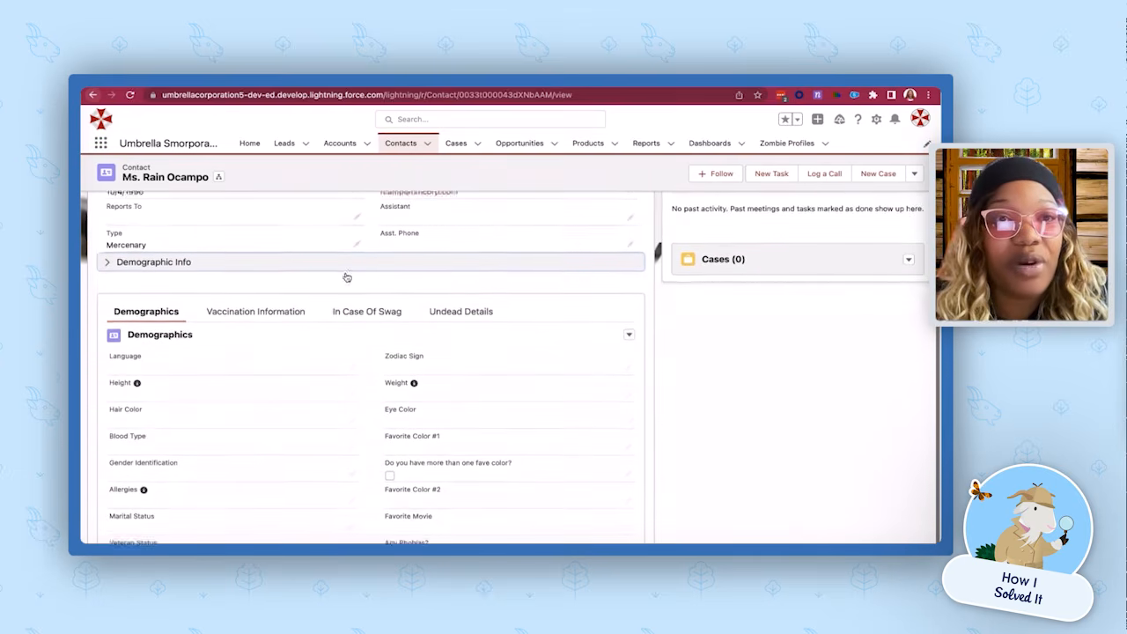
{"action": "scroll", "coordinate": [345, 278], "scroll_direction": "down", "scroll_amount": 1}
{"action": "scroll", "coordinate": [344, 279], "scroll_direction": "down", "scroll_amount": 2}
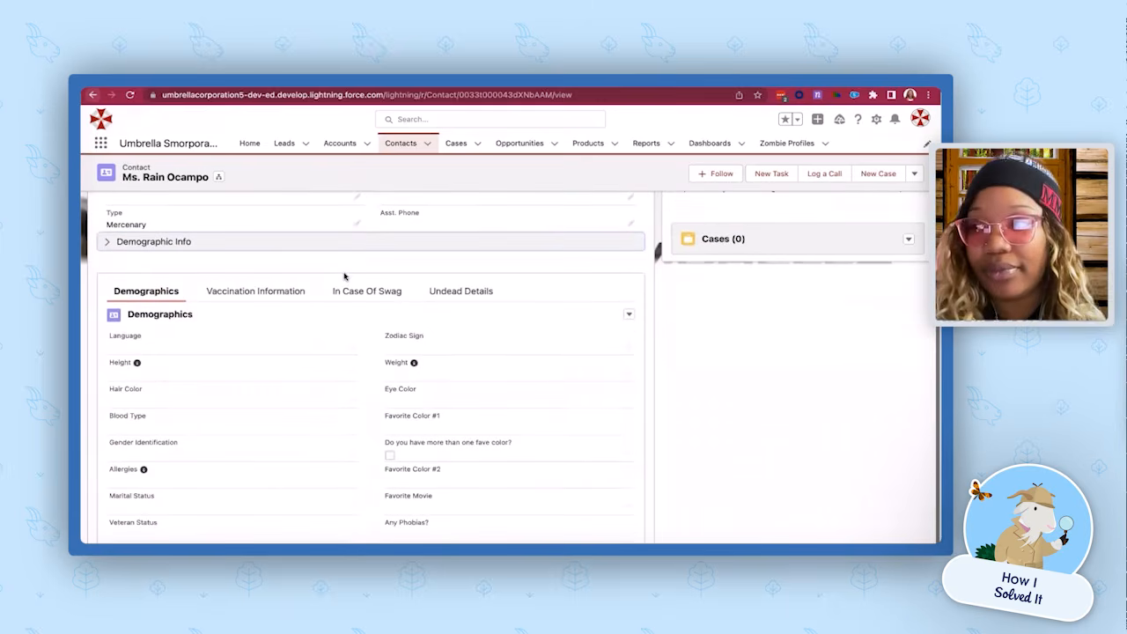
{"action": "scroll", "coordinate": [344, 277], "scroll_direction": "down", "scroll_amount": 1}
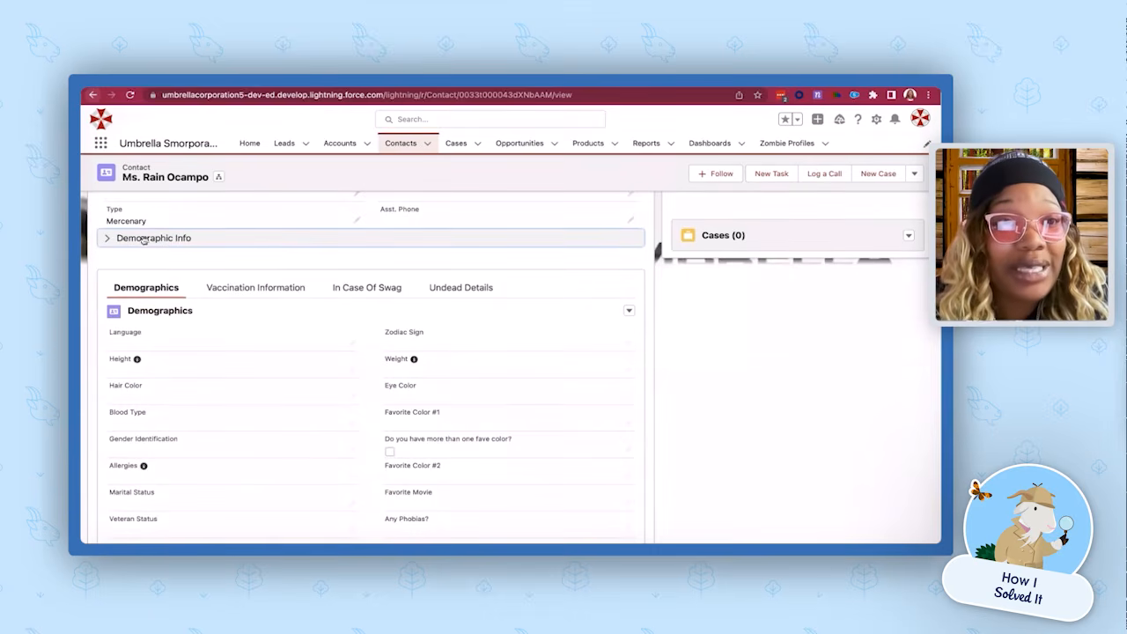
{"action": "left_click", "coordinate": [108, 239]}
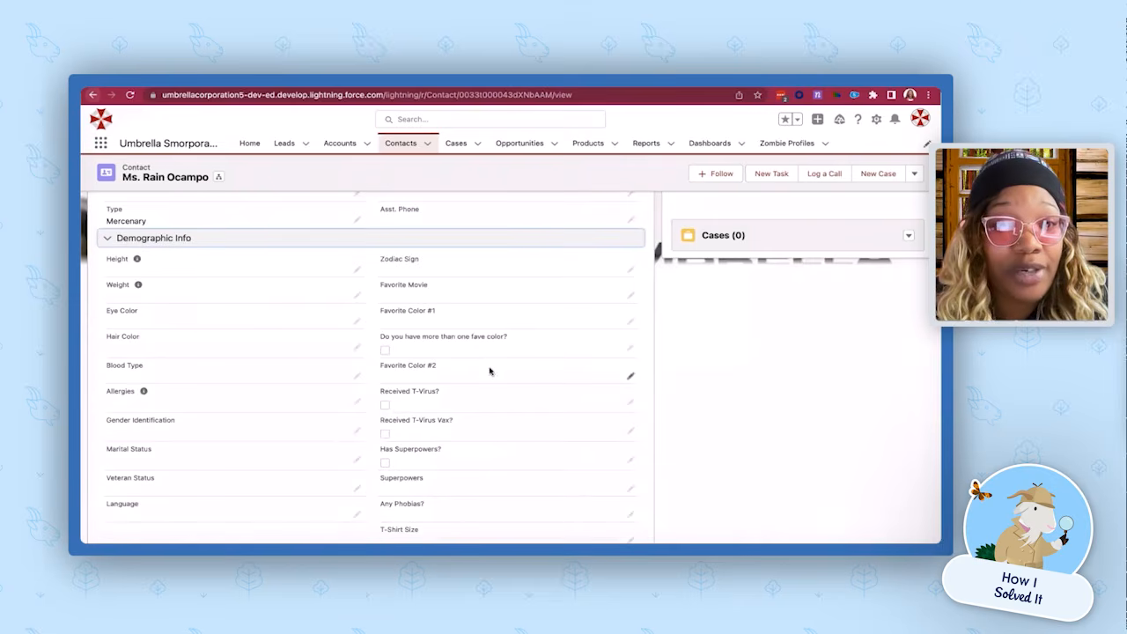
{"action": "left_click", "coordinate": [104, 240]}
View the contact's Vaccination Information and In Case Of Swag fields.
{"action": "left_click", "coordinate": [227, 291]}
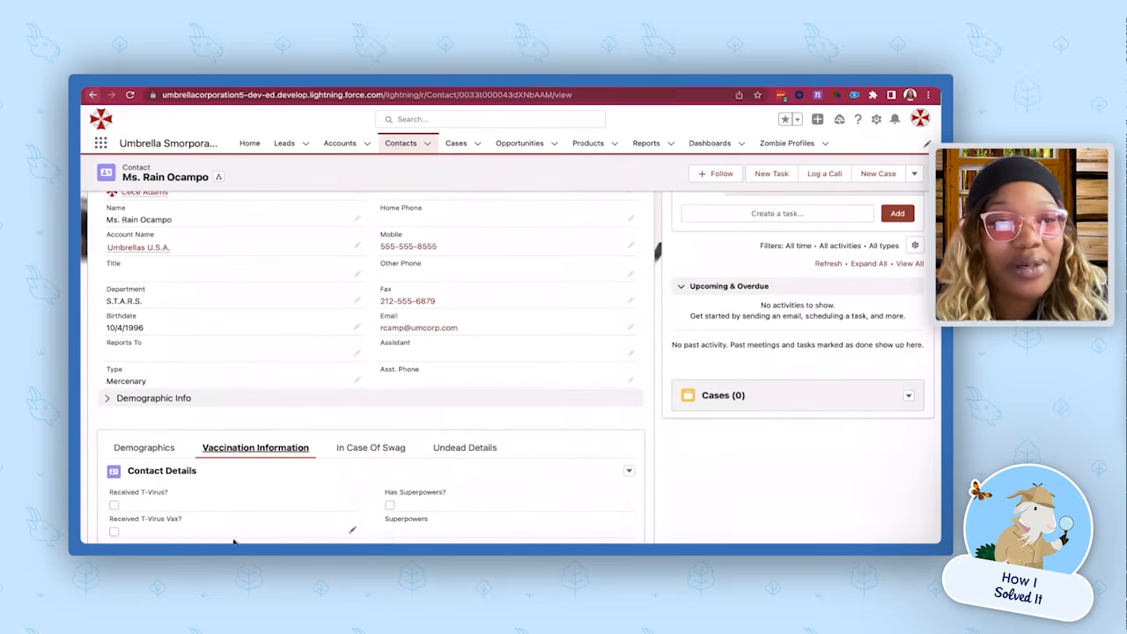
{"action": "left_click", "coordinate": [393, 451]}
{"action": "scroll", "coordinate": [394, 452], "scroll_direction": "down", "scroll_amount": 1}
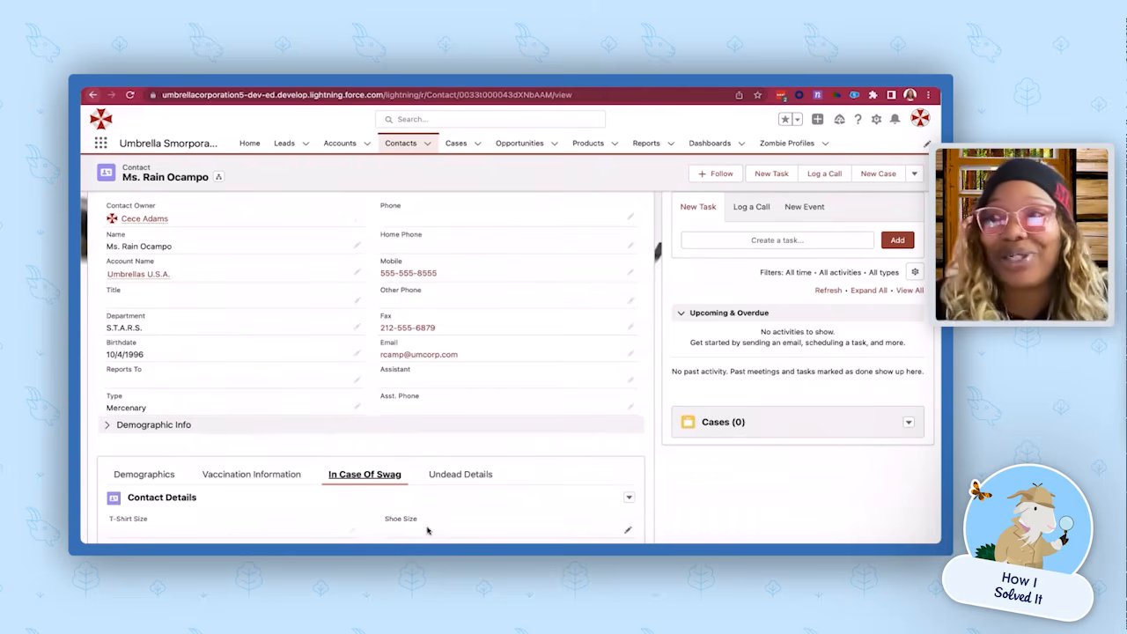
Examine the related Zombie Profiles under Undead Details, switching briefly to Demographics and back.
{"action": "left_click", "coordinate": [464, 474]}
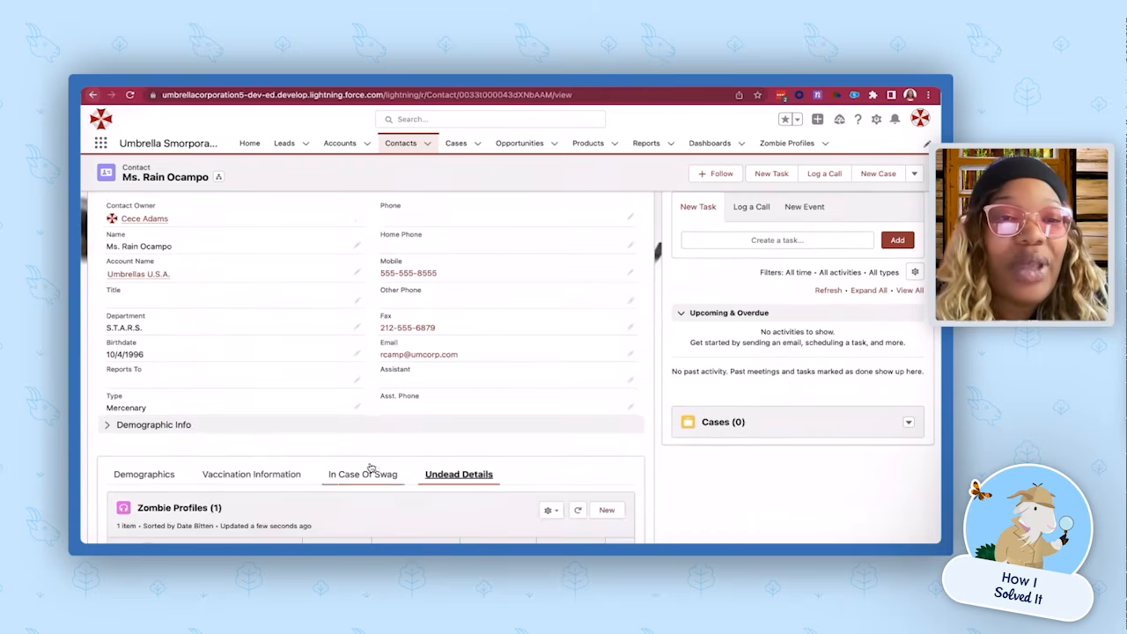
{"action": "scroll", "coordinate": [371, 468], "scroll_direction": "down", "scroll_amount": 1}
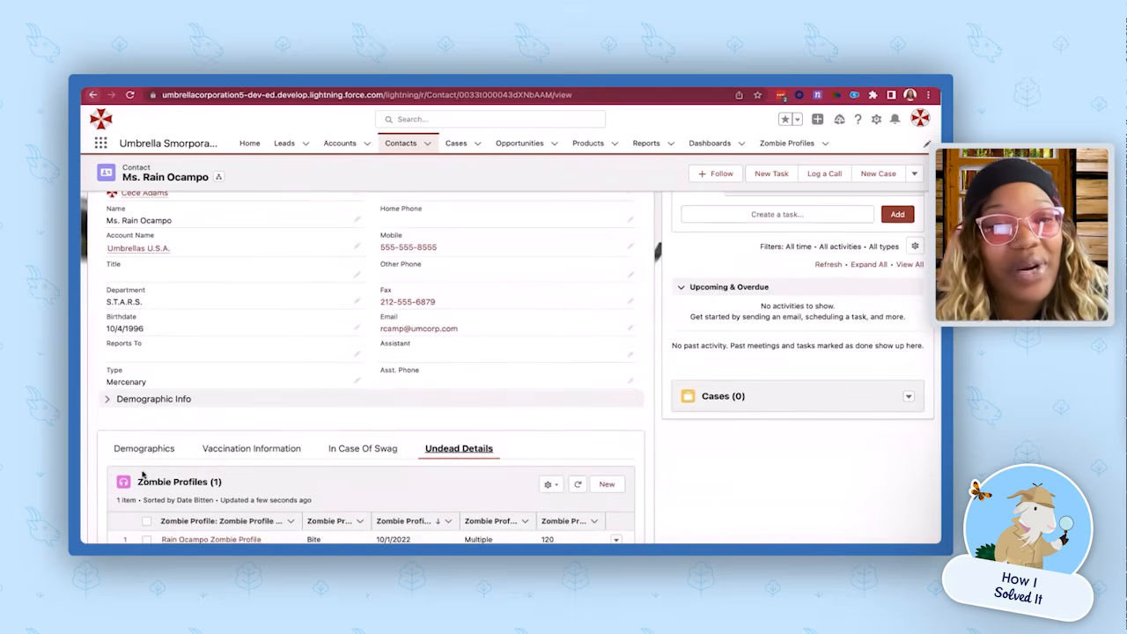
{"action": "mouse_move", "coordinate": [195, 539]}
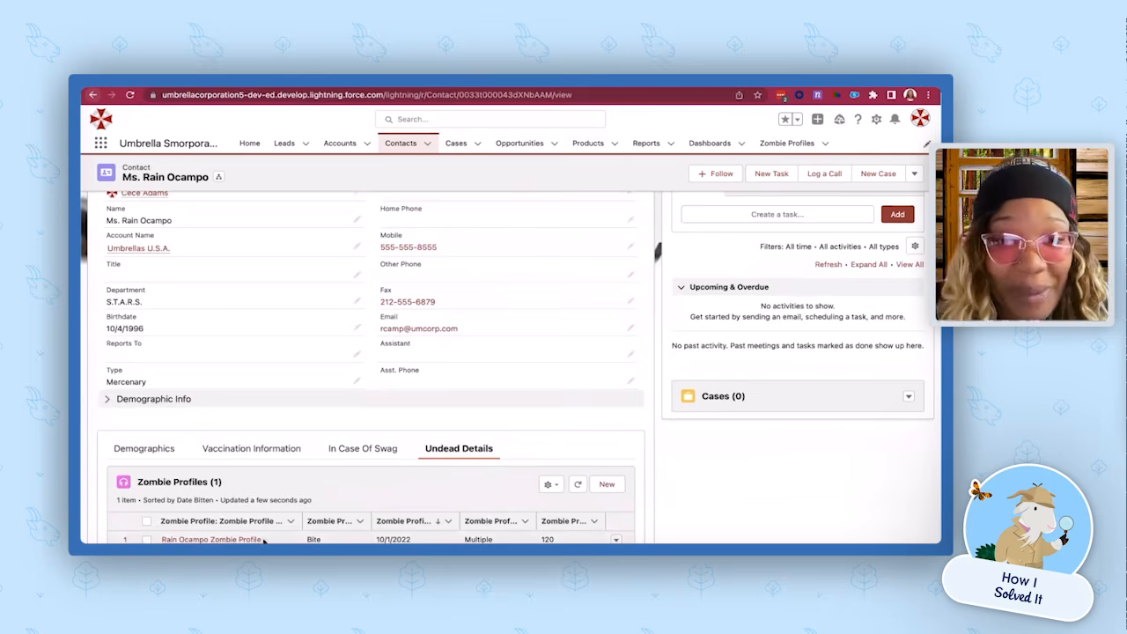
{"action": "mouse_move", "coordinate": [261, 540]}
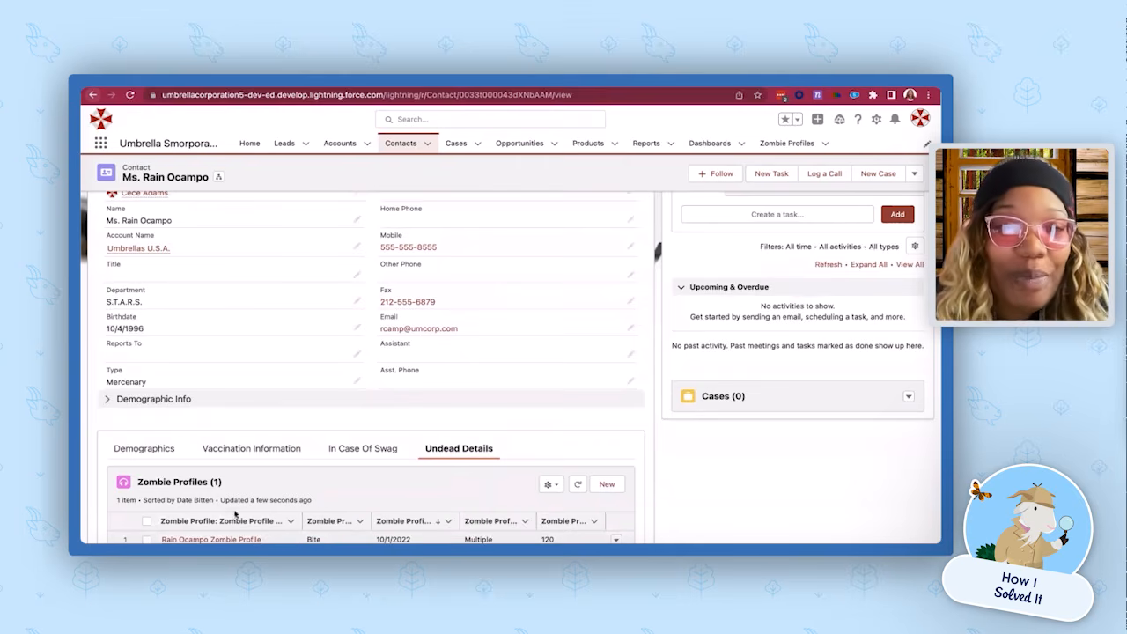
{"action": "left_click", "coordinate": [174, 453]}
{"action": "left_click", "coordinate": [451, 455]}
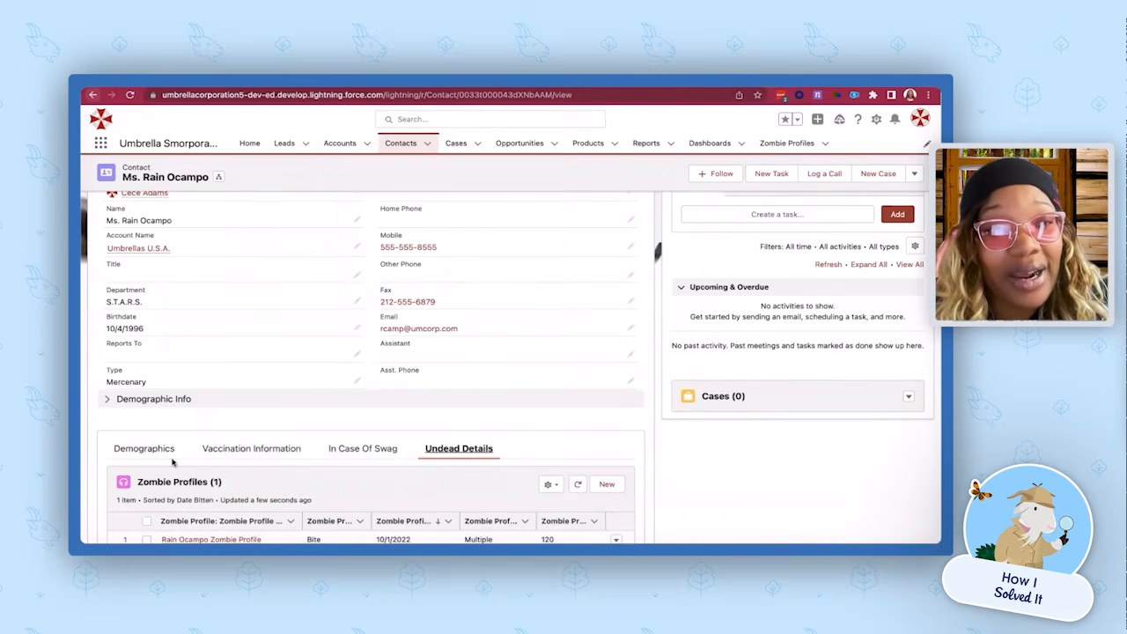
Reset the lower tab group to Demographics and display the contact's related lists.
{"action": "left_click", "coordinate": [144, 448]}
{"action": "scroll", "coordinate": [187, 337], "scroll_direction": "up", "scroll_amount": 2}
{"action": "left_click", "coordinate": [139, 262]}
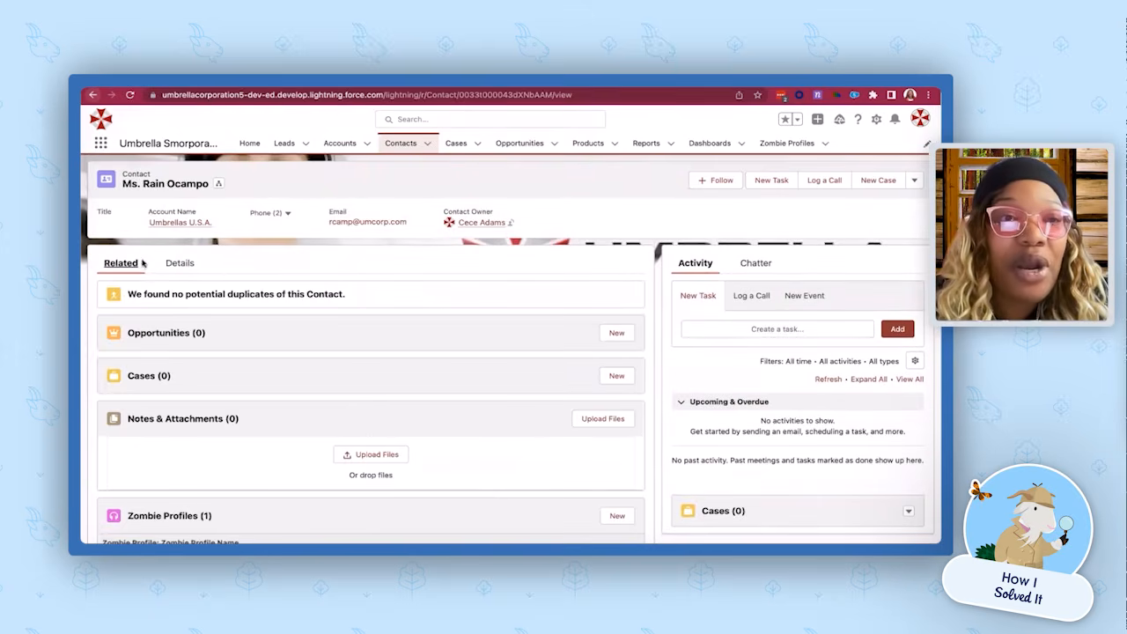
Review the contact's related lists, its Details fields, and the Demographics fields in the lower tab group.
{"action": "scroll", "coordinate": [243, 331], "scroll_direction": "down", "scroll_amount": 1}
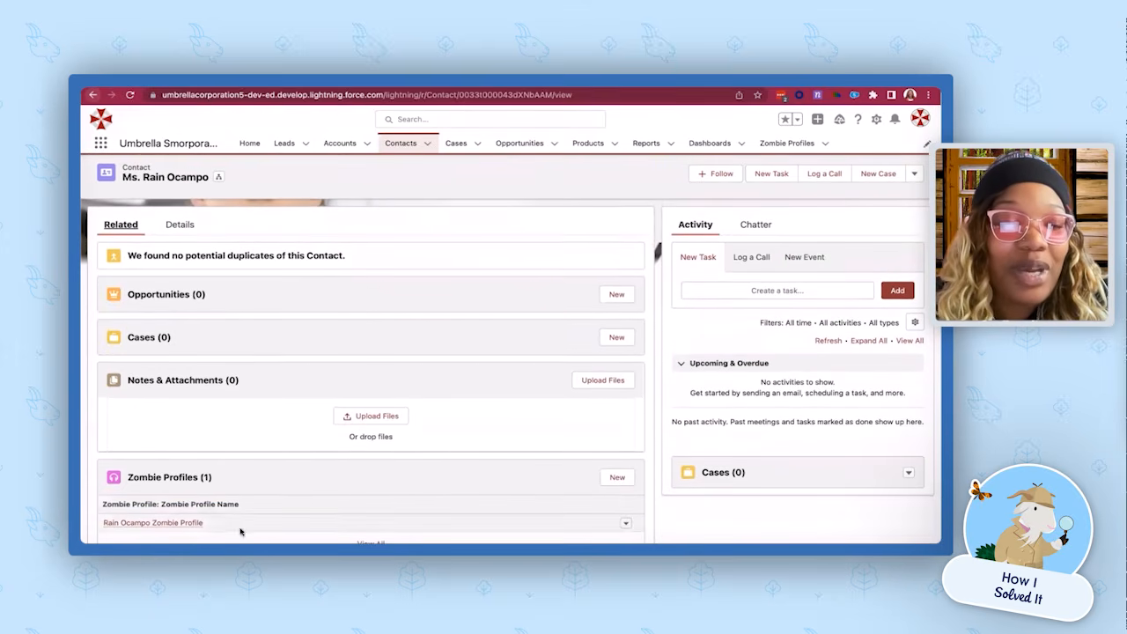
{"action": "left_click", "coordinate": [185, 226]}
{"action": "scroll", "coordinate": [541, 423], "scroll_direction": "down", "scroll_amount": 3}
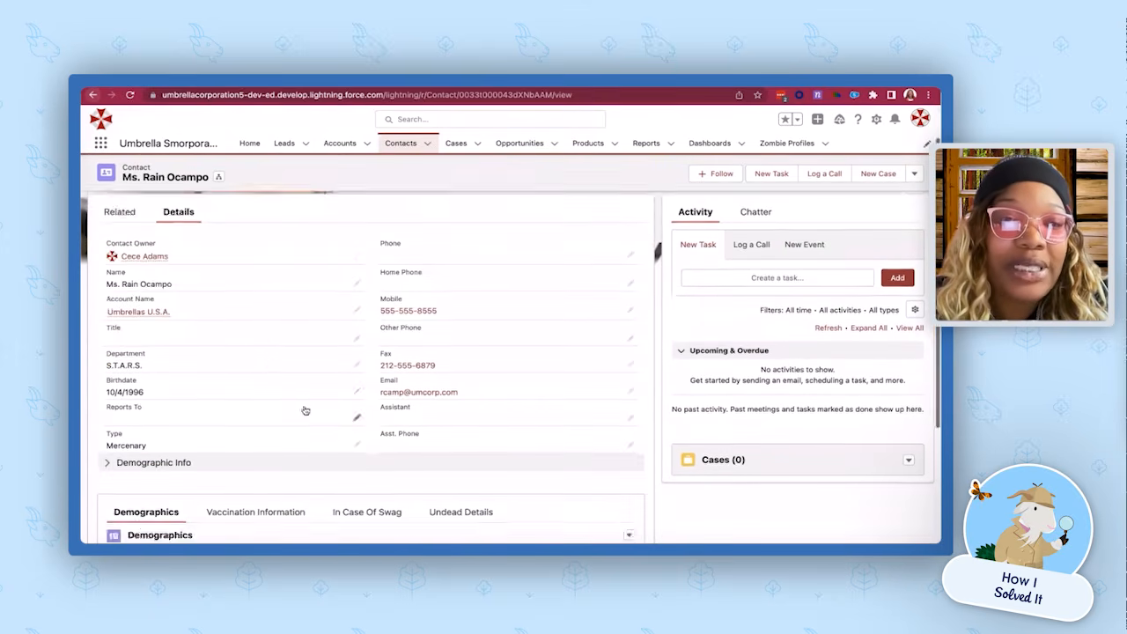
{"action": "scroll", "coordinate": [478, 398], "scroll_direction": "down", "scroll_amount": 1}
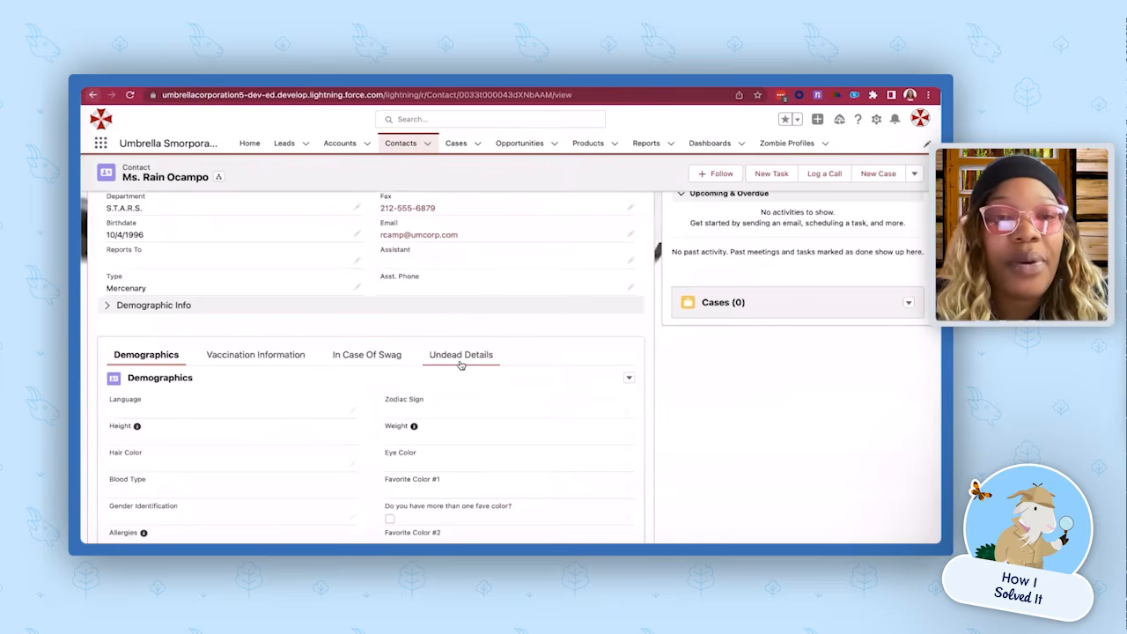
{"action": "scroll", "coordinate": [255, 372], "scroll_direction": "down", "scroll_amount": 2}
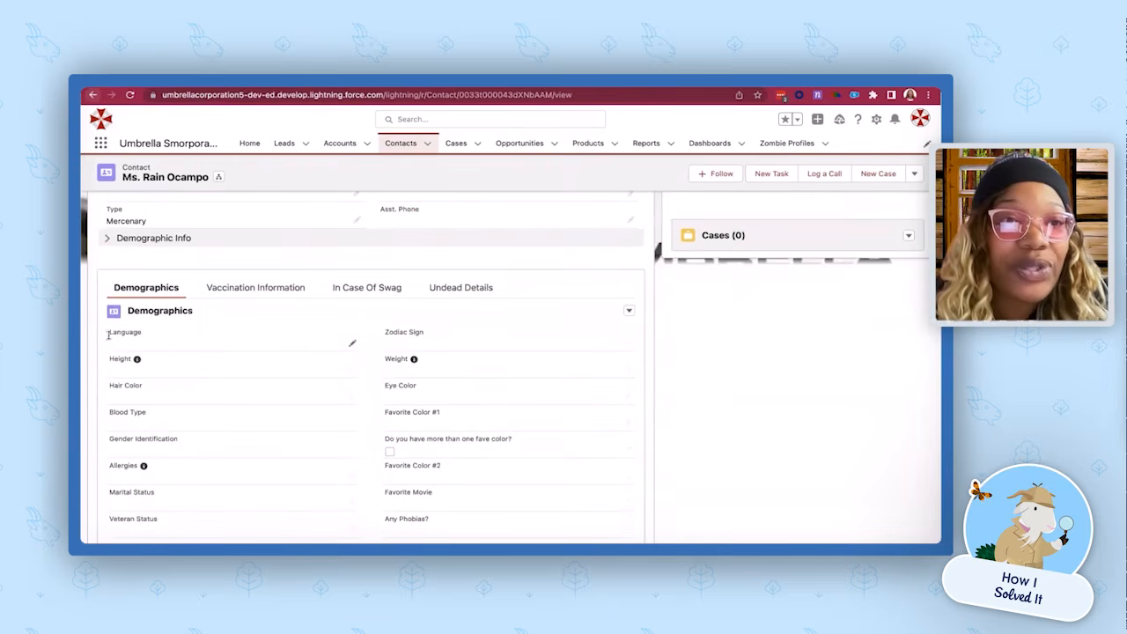
{"action": "left_click", "coordinate": [353, 344]}
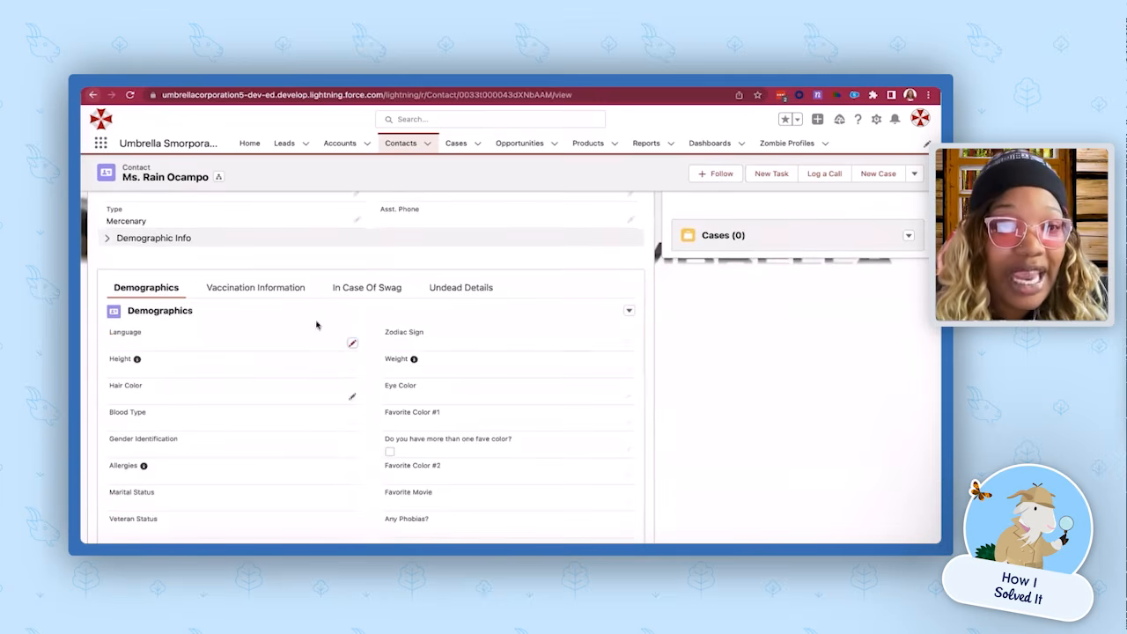
{"action": "scroll", "coordinate": [252, 294], "scroll_direction": "up", "scroll_amount": 5}
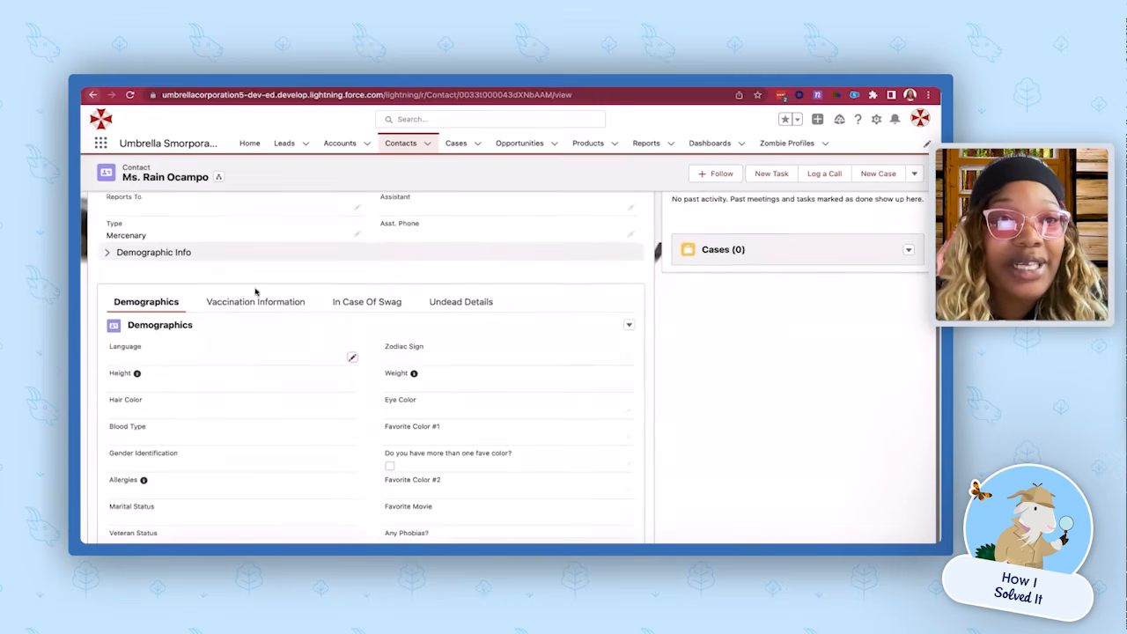
{"action": "scroll", "coordinate": [239, 294], "scroll_direction": "up", "scroll_amount": 1}
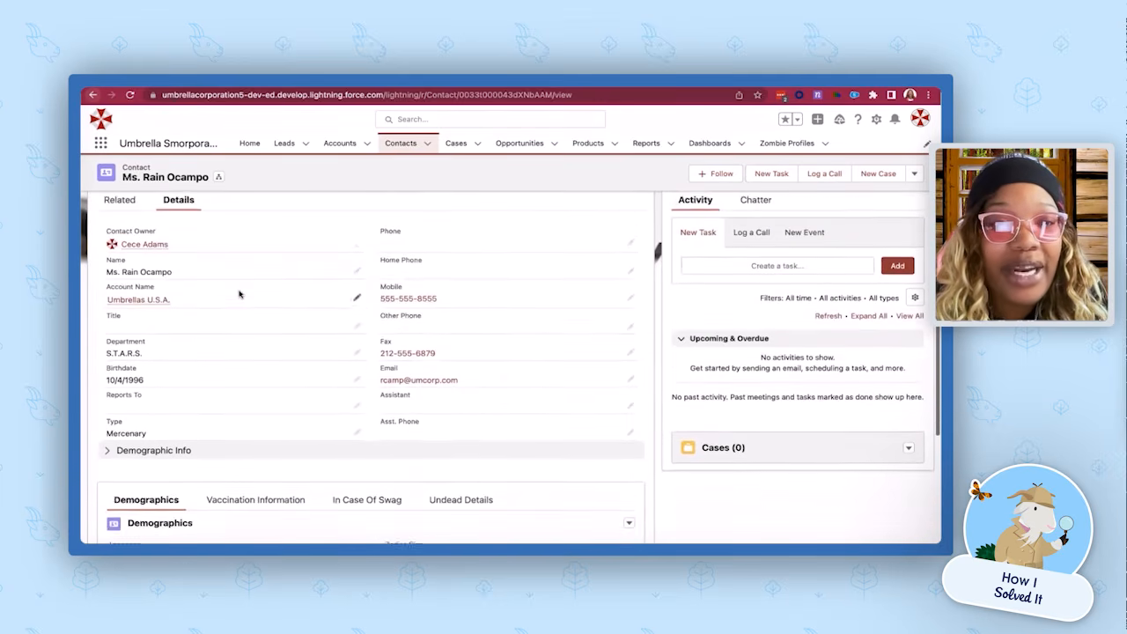
{"action": "scroll", "coordinate": [264, 407], "scroll_direction": "down", "scroll_amount": 3}
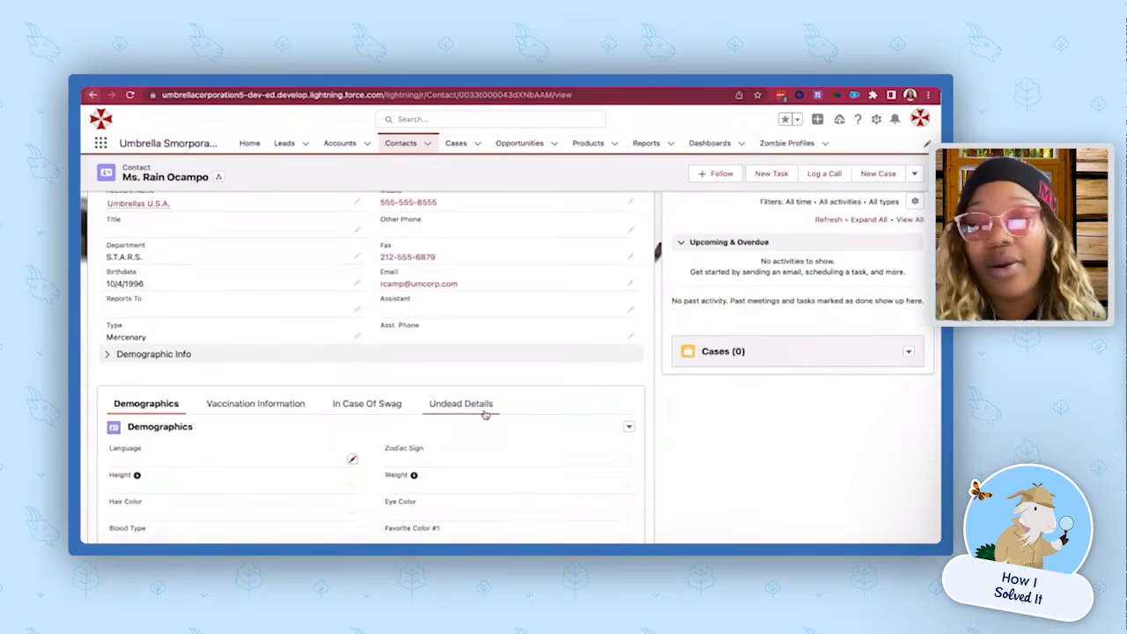
{"action": "scroll", "coordinate": [504, 186], "scroll_direction": "up", "scroll_amount": 3}
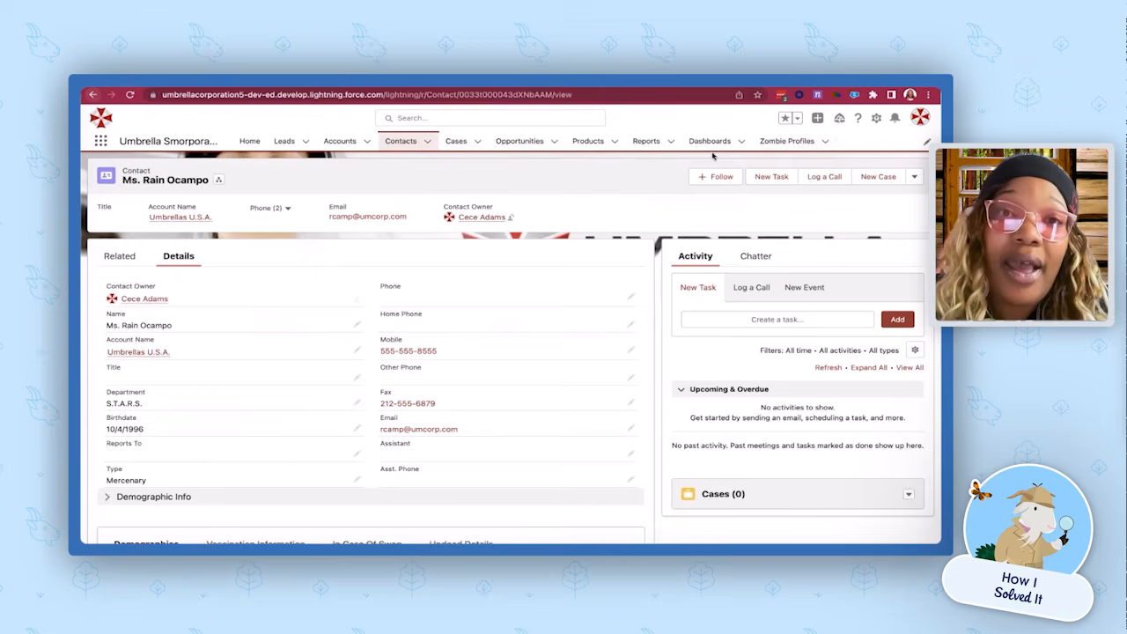
Open the same contact's existing zombie profile from the Zombie Profiles list and view its Summary section.
{"action": "left_click", "coordinate": [792, 145]}
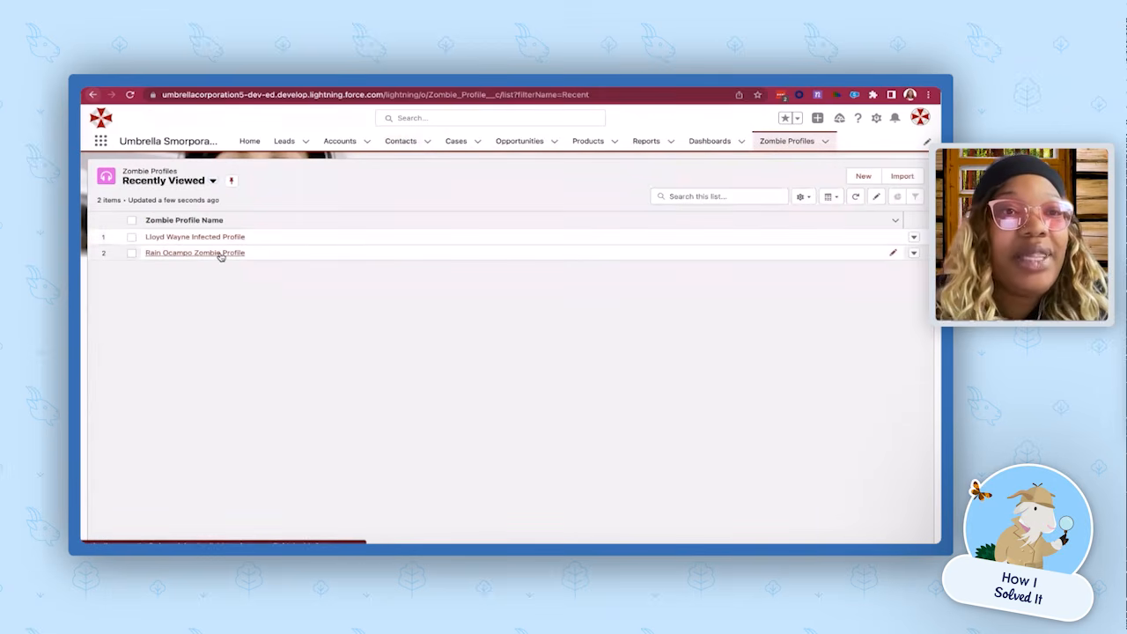
{"action": "left_click", "coordinate": [221, 253]}
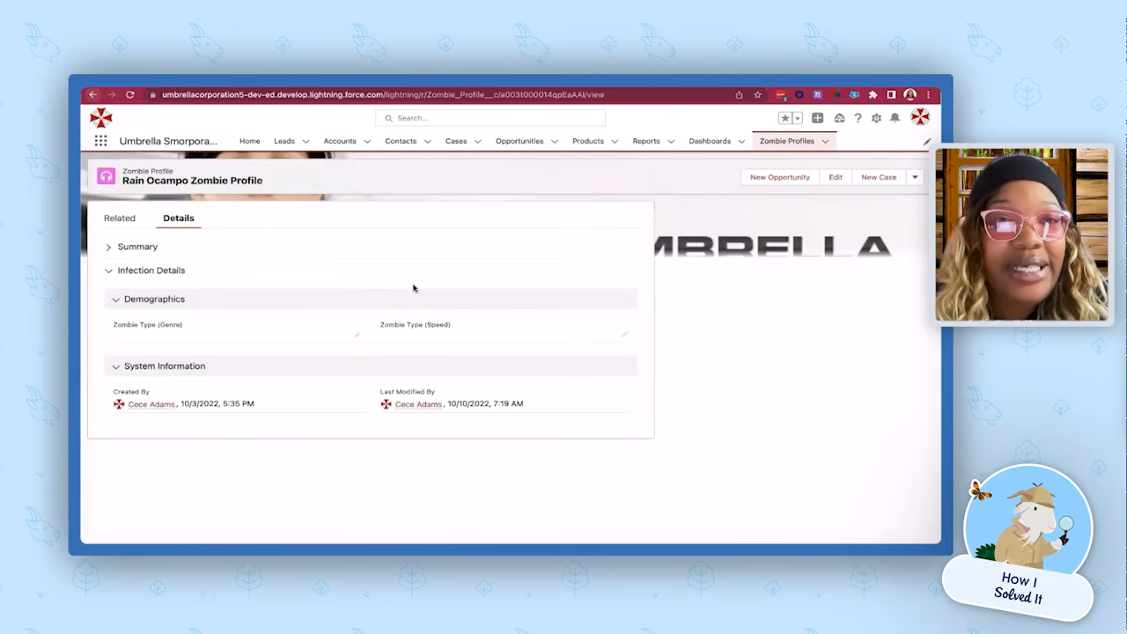
{"action": "left_click", "coordinate": [112, 249]}
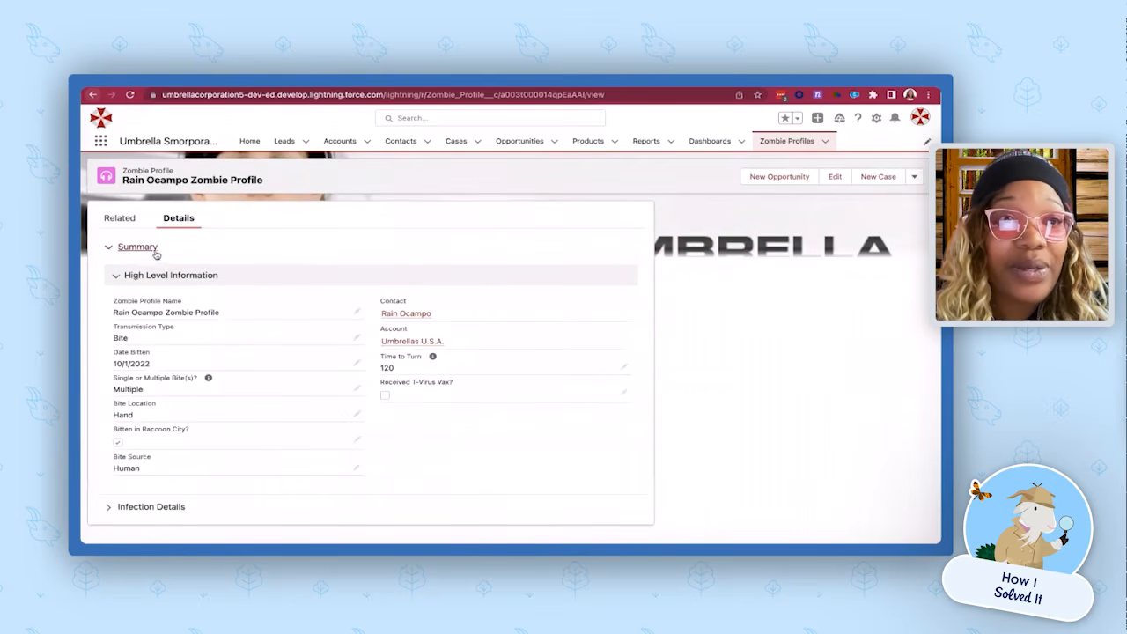
Start a new zombie profile record and name it Test Record.
{"action": "left_click", "coordinate": [781, 141]}
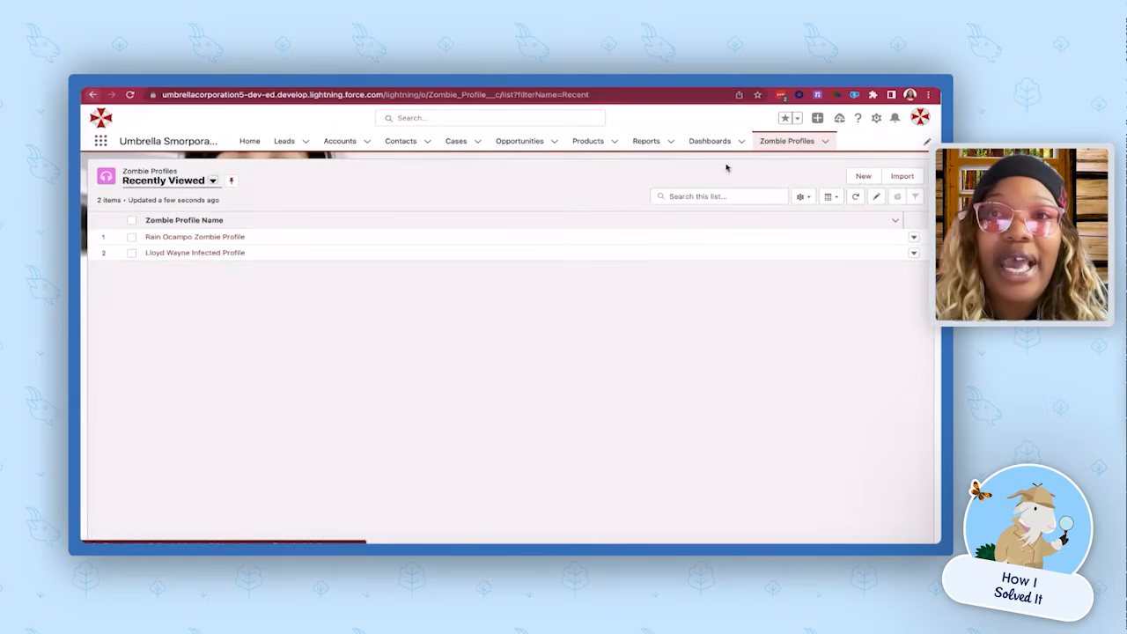
{"action": "left_click", "coordinate": [862, 176]}
{"action": "left_click", "coordinate": [415, 220]}
{"action": "type", "text": "Test"}
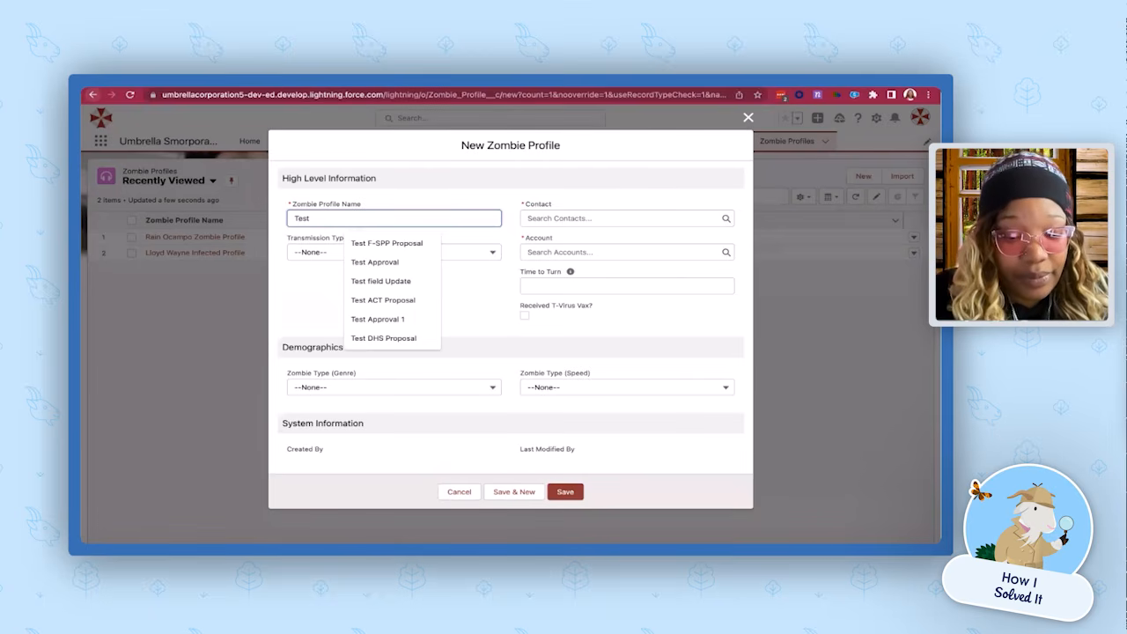
{"action": "type", "text": "Record"}
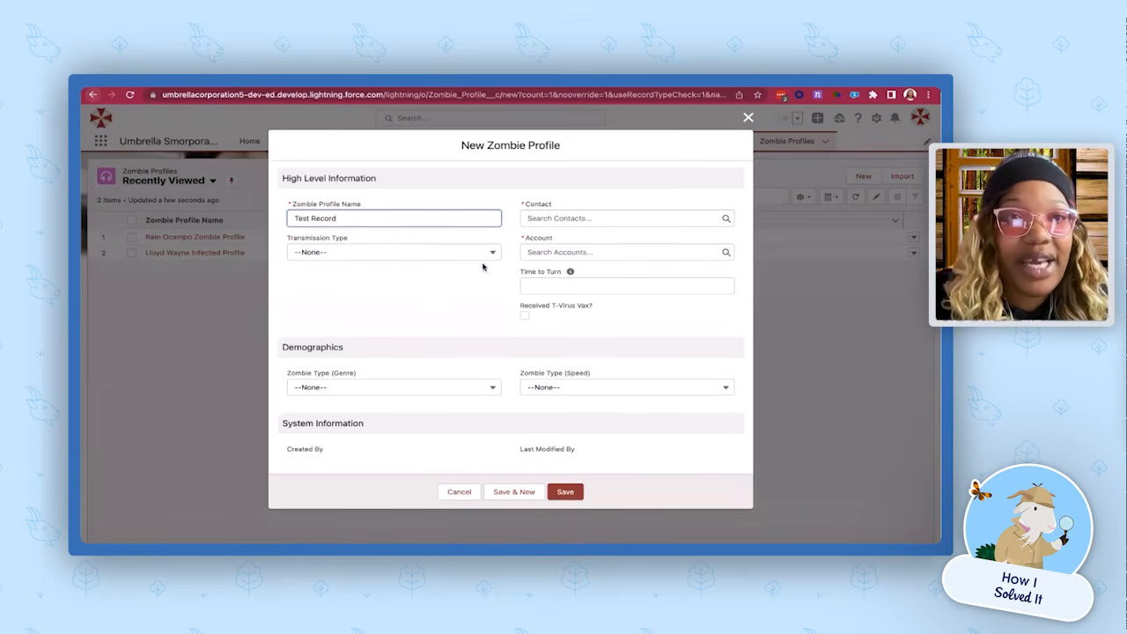
{"action": "left_click", "coordinate": [457, 258]}
{"action": "left_click", "coordinate": [436, 259]}
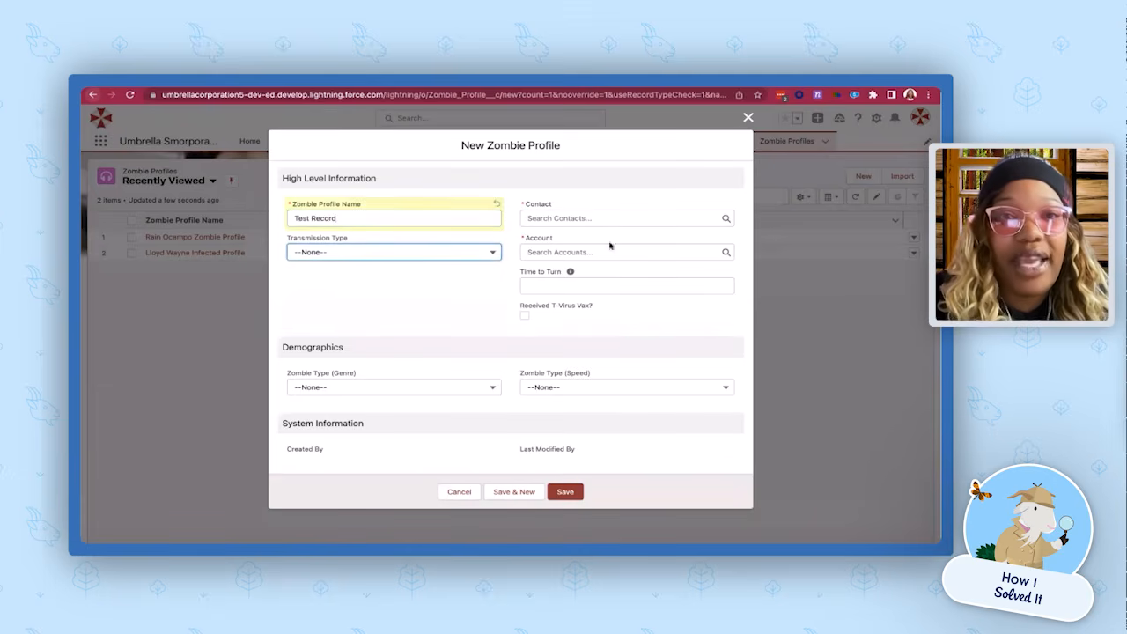
Link the new zombie profile to the contact just reviewed and the Umbrellas U.S.A. account, and save it.
{"action": "left_click", "coordinate": [594, 218]}
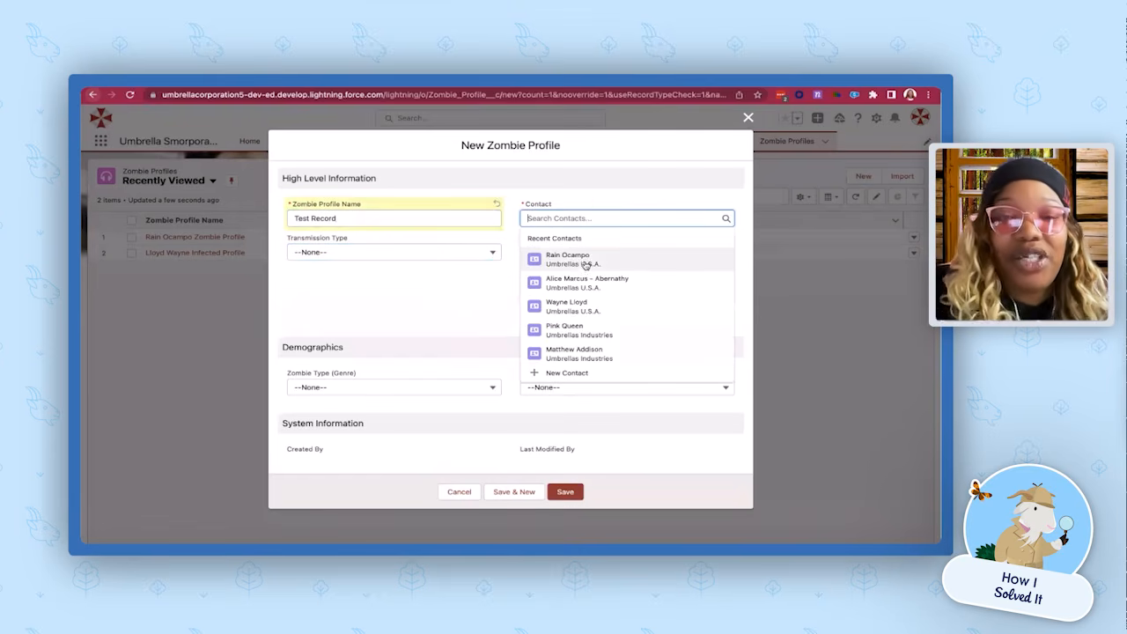
{"action": "left_click", "coordinate": [586, 260]}
{"action": "left_click", "coordinate": [579, 252]}
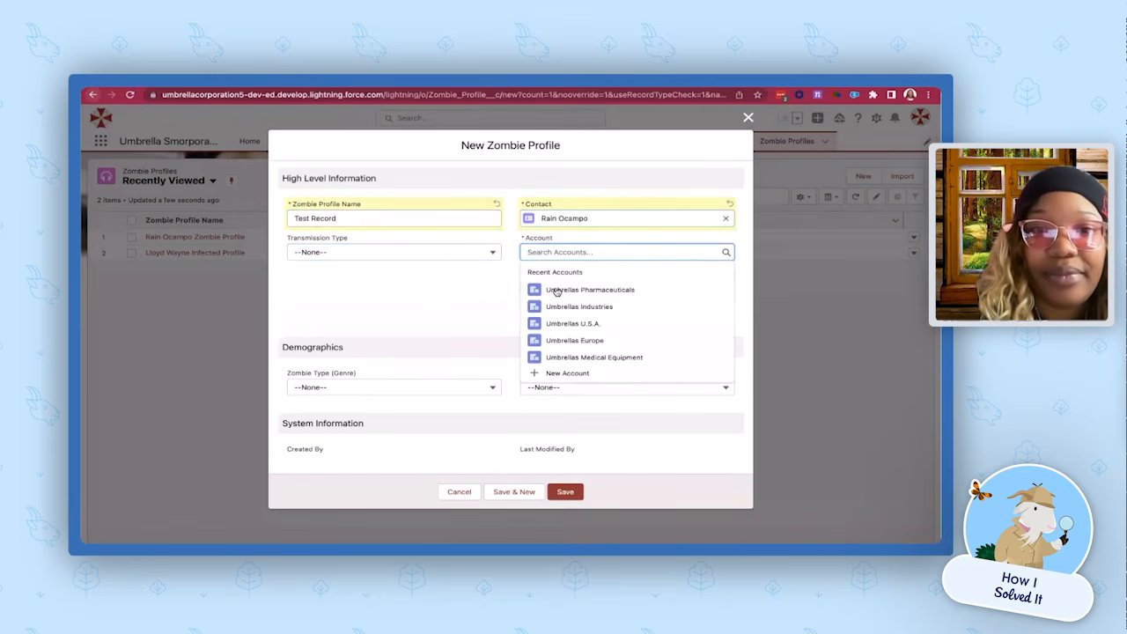
{"action": "left_click", "coordinate": [559, 325]}
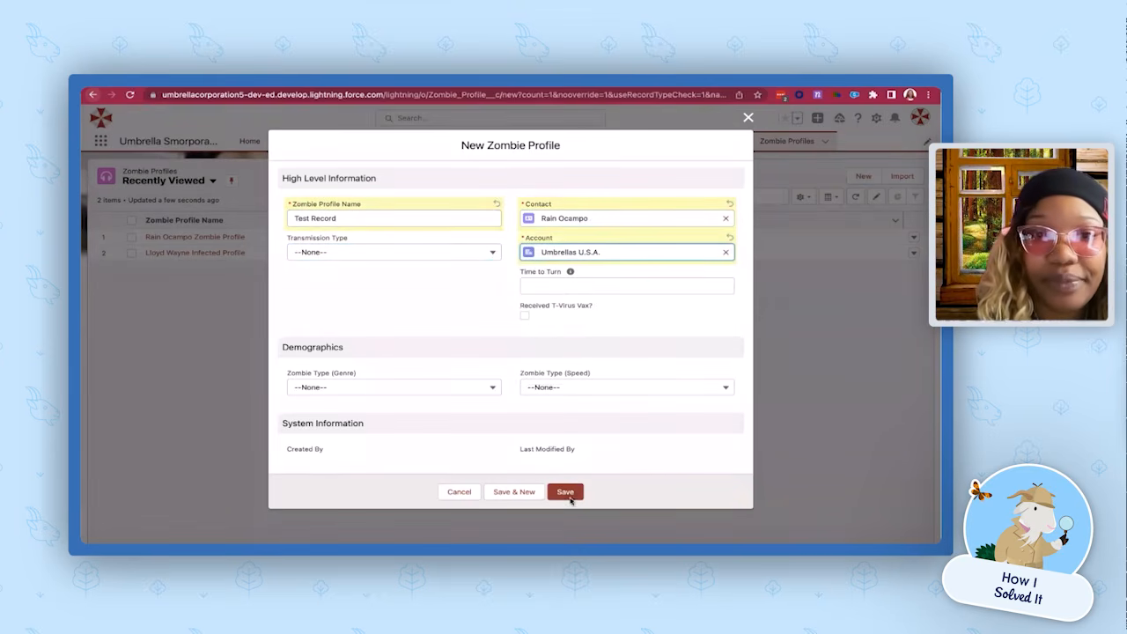
{"action": "left_click", "coordinate": [567, 492]}
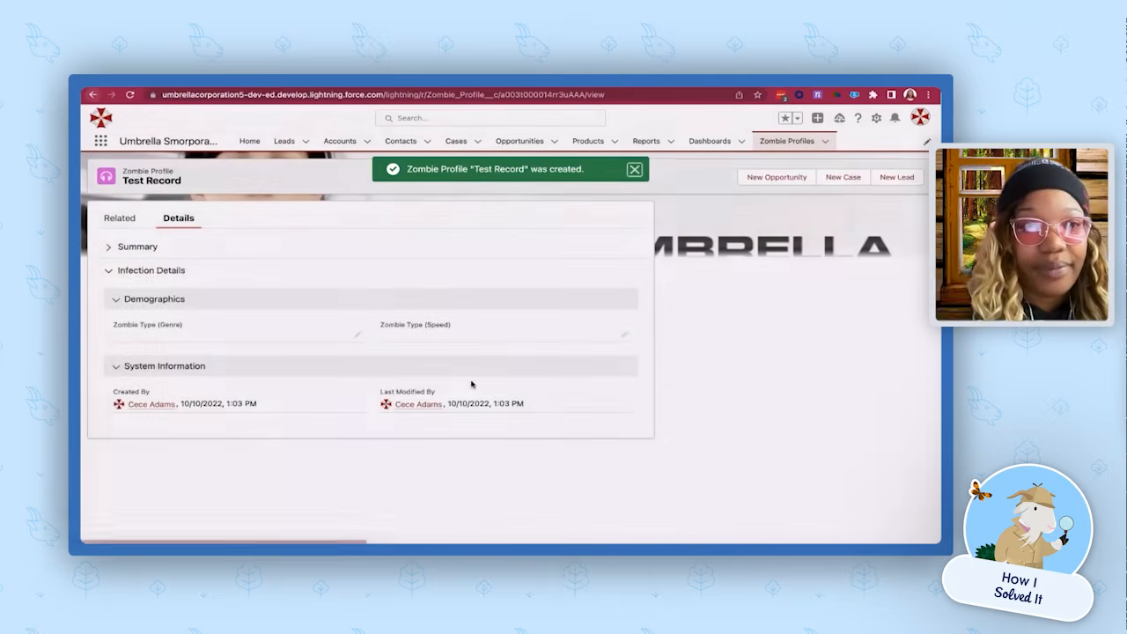
Expand the Summary section of Test Record and set its Transmission Type to Bite in inline editing.
{"action": "left_click", "coordinate": [123, 249]}
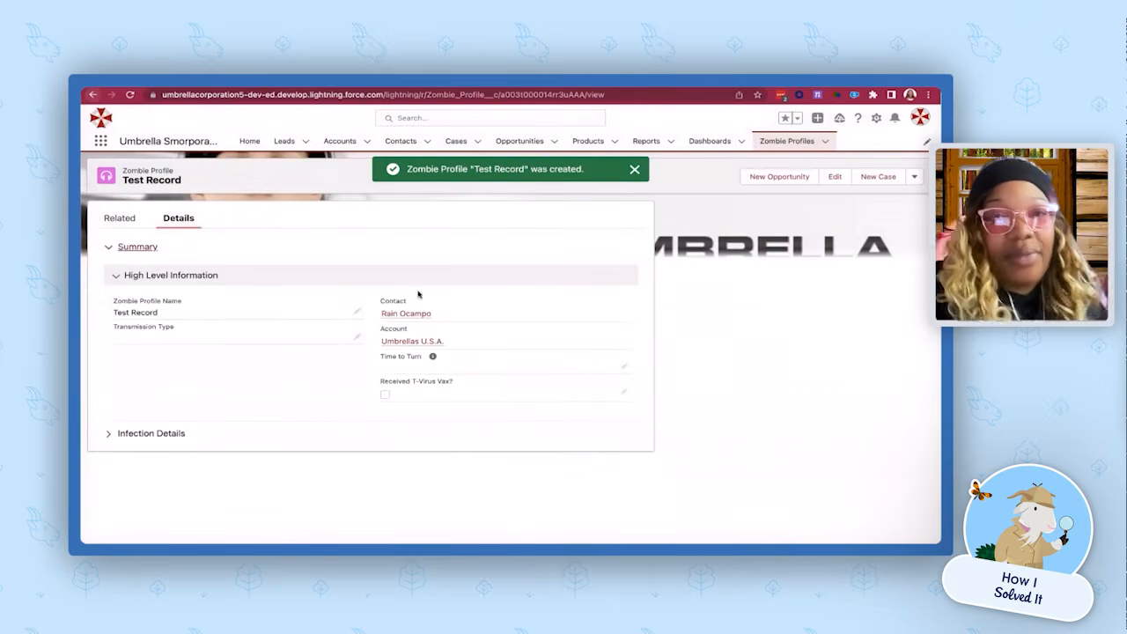
{"action": "left_click", "coordinate": [357, 336]}
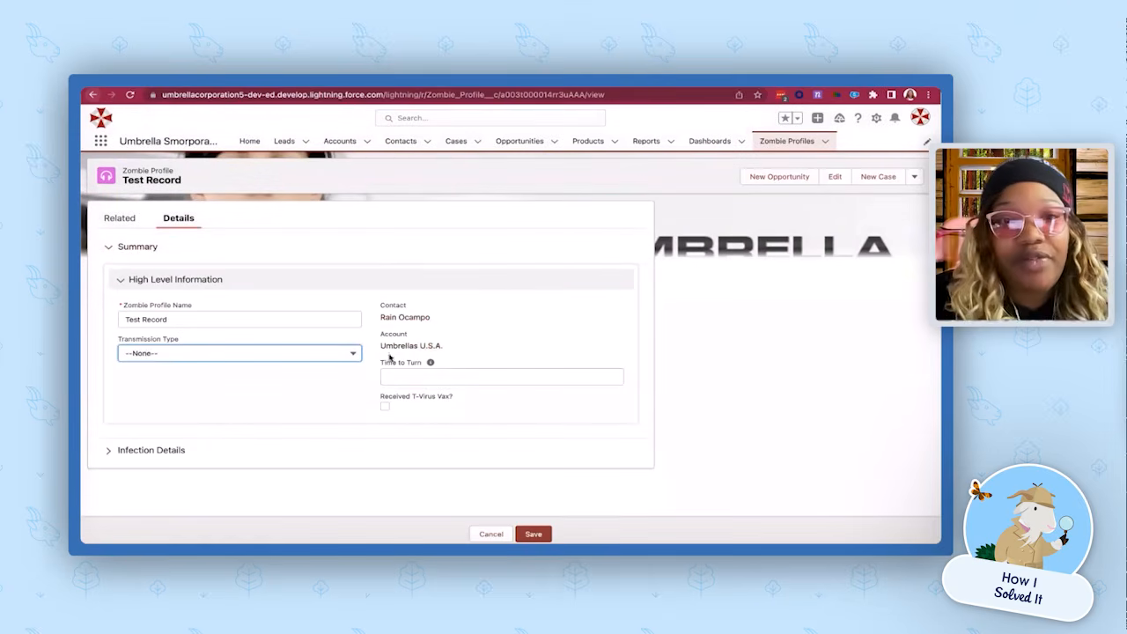
{"action": "left_click", "coordinate": [345, 360]}
{"action": "left_click", "coordinate": [300, 393]}
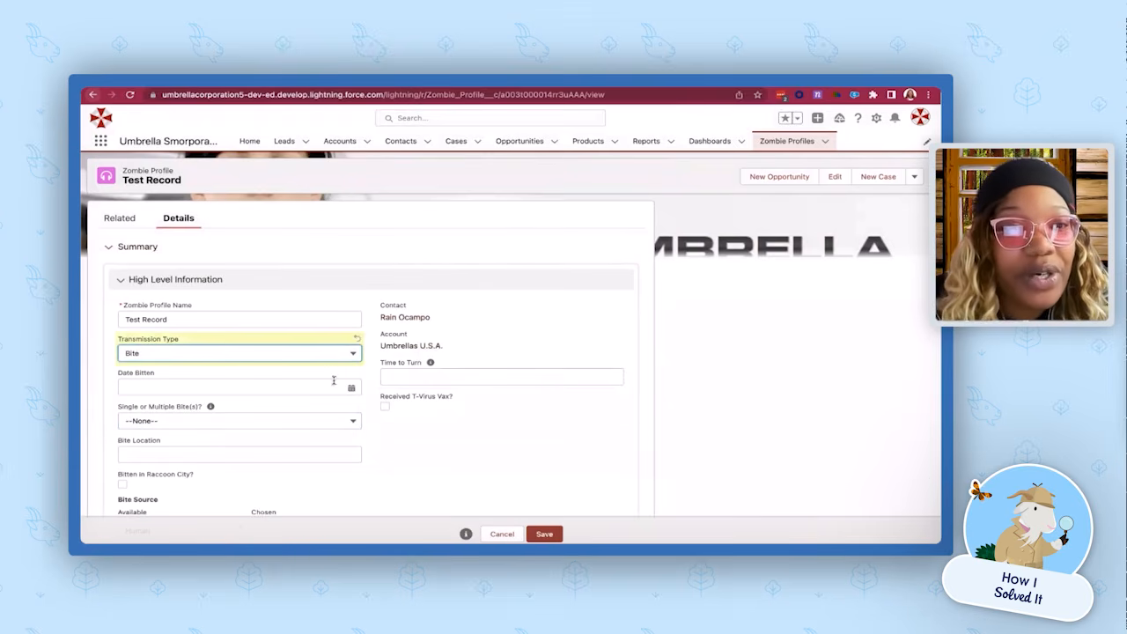
Switch Transmission Type to None and back to Bite to compare which fields are displayed.
{"action": "left_click", "coordinate": [351, 353]}
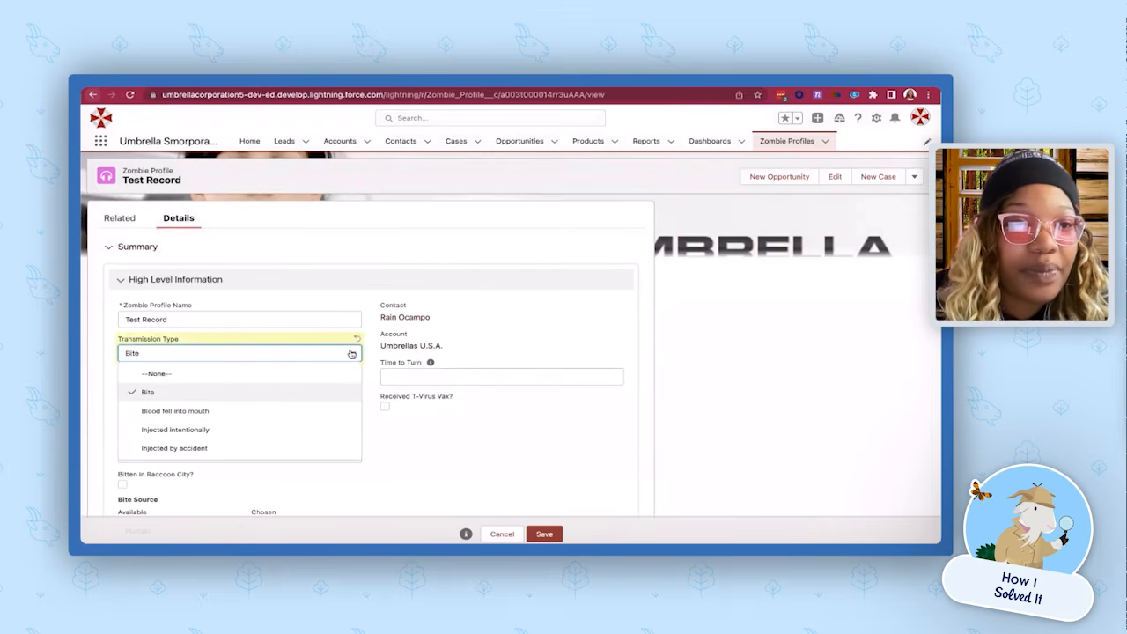
{"action": "left_click", "coordinate": [258, 372]}
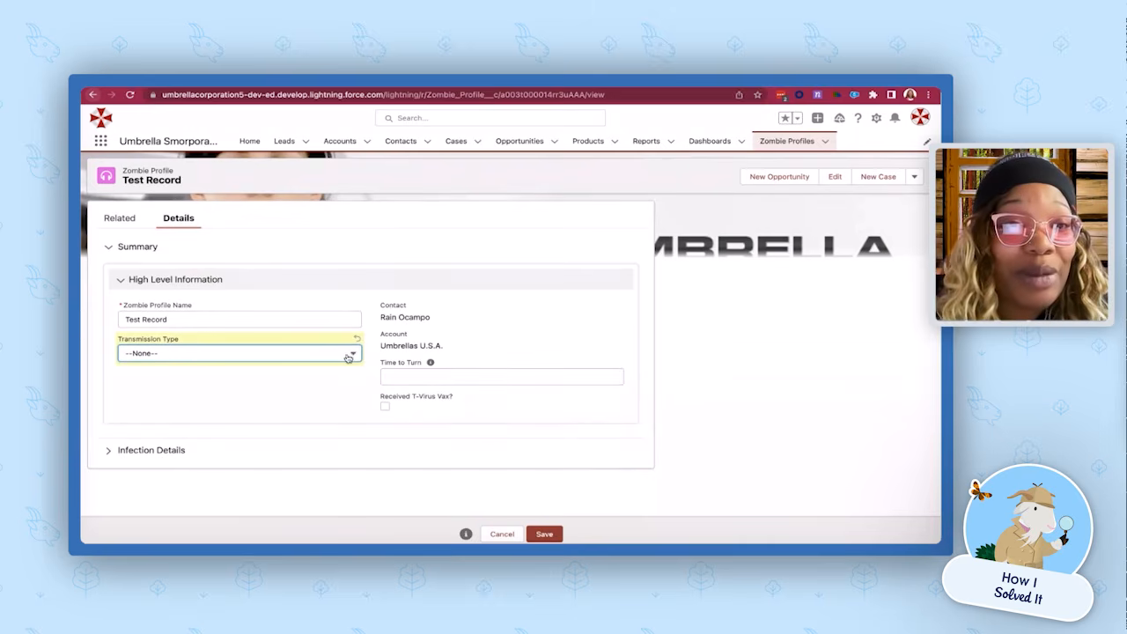
{"action": "left_click", "coordinate": [351, 356]}
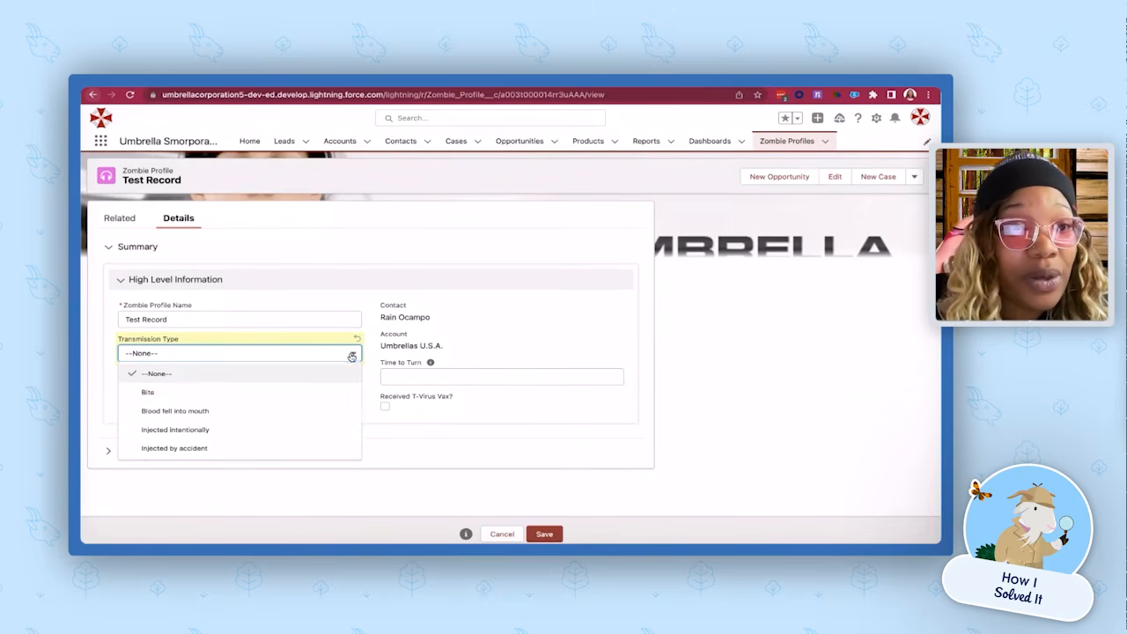
{"action": "left_click", "coordinate": [207, 392]}
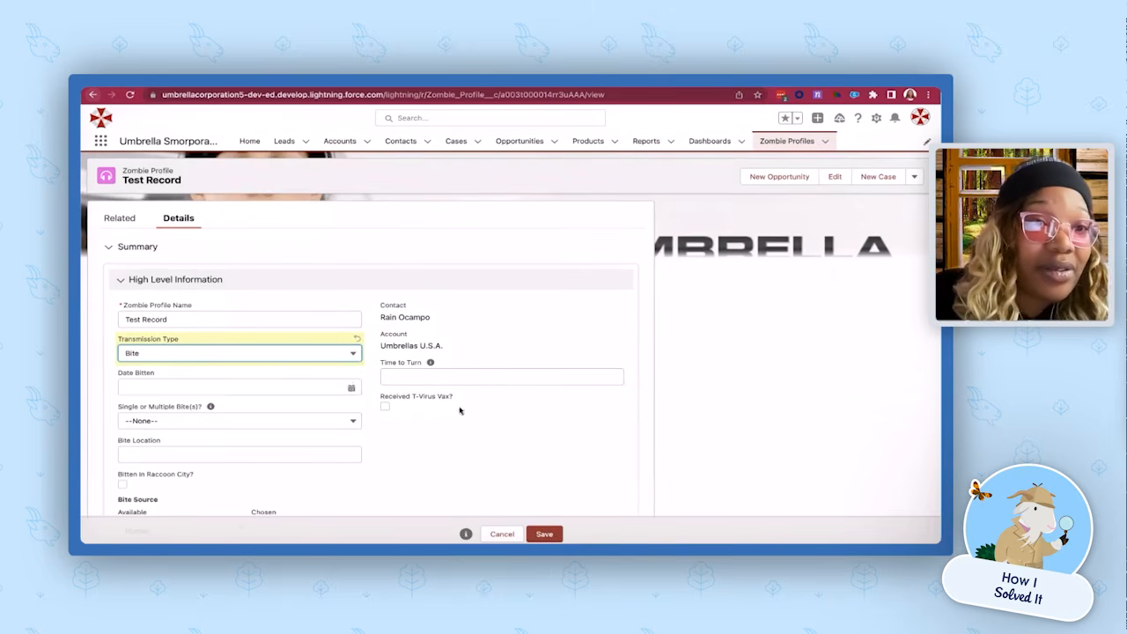
Examine the bite-specific fields on Test Record, from Date Bitten and its calendar down to Bite Source.
{"action": "scroll", "coordinate": [139, 353], "scroll_direction": "down", "scroll_amount": 3}
{"action": "scroll", "coordinate": [139, 353], "scroll_direction": "up", "scroll_amount": 2}
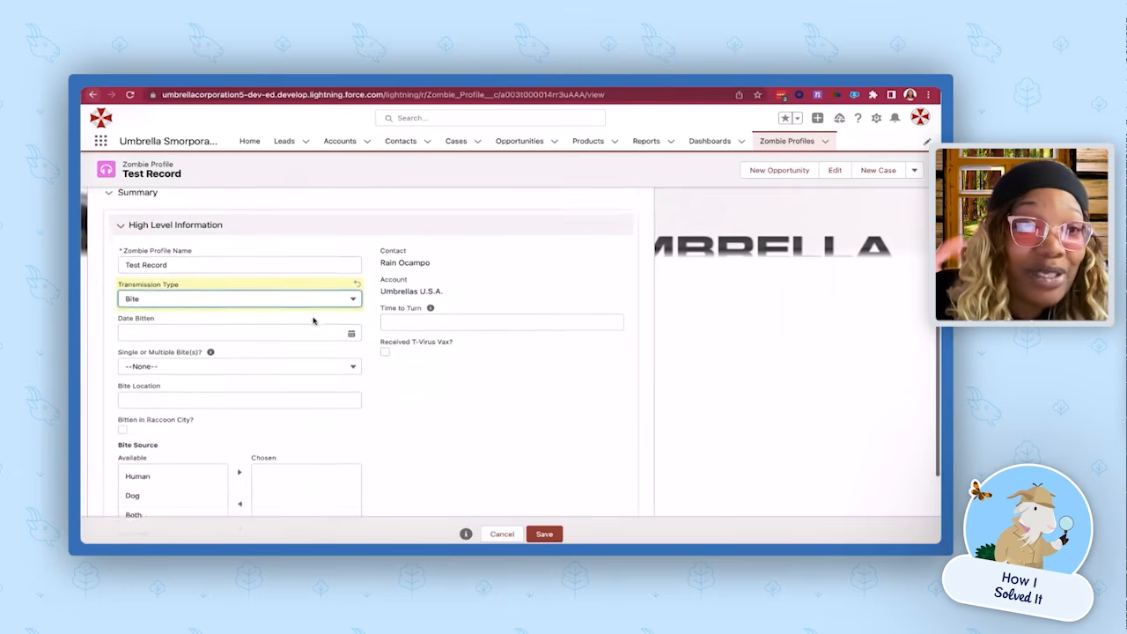
{"action": "scroll", "coordinate": [232, 383], "scroll_direction": "down", "scroll_amount": 2}
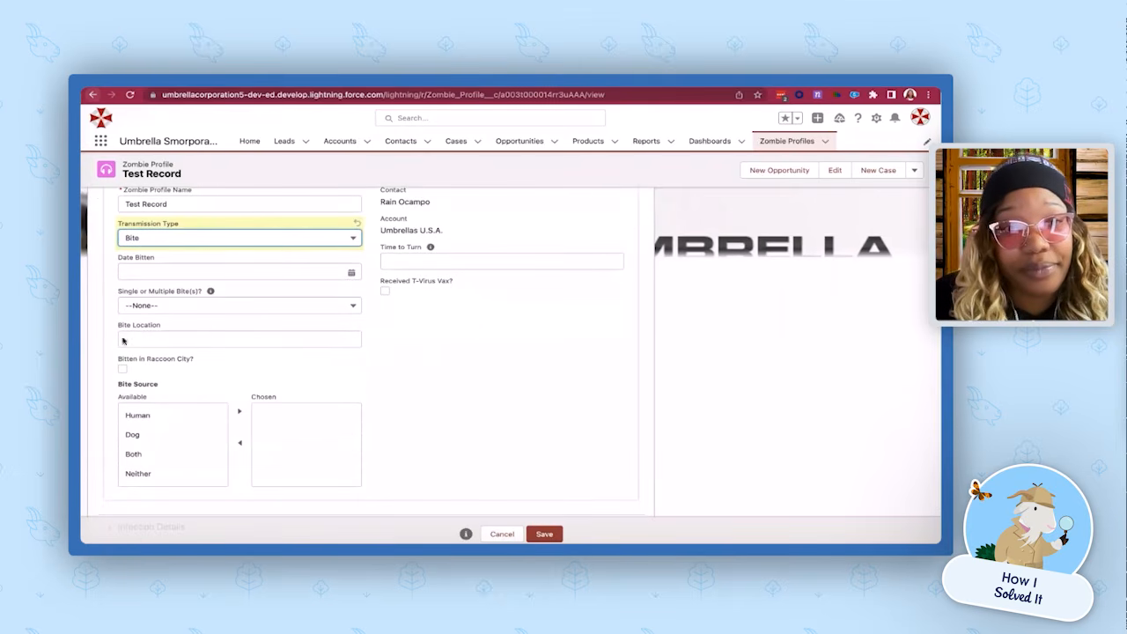
{"action": "left_click", "coordinate": [179, 273]}
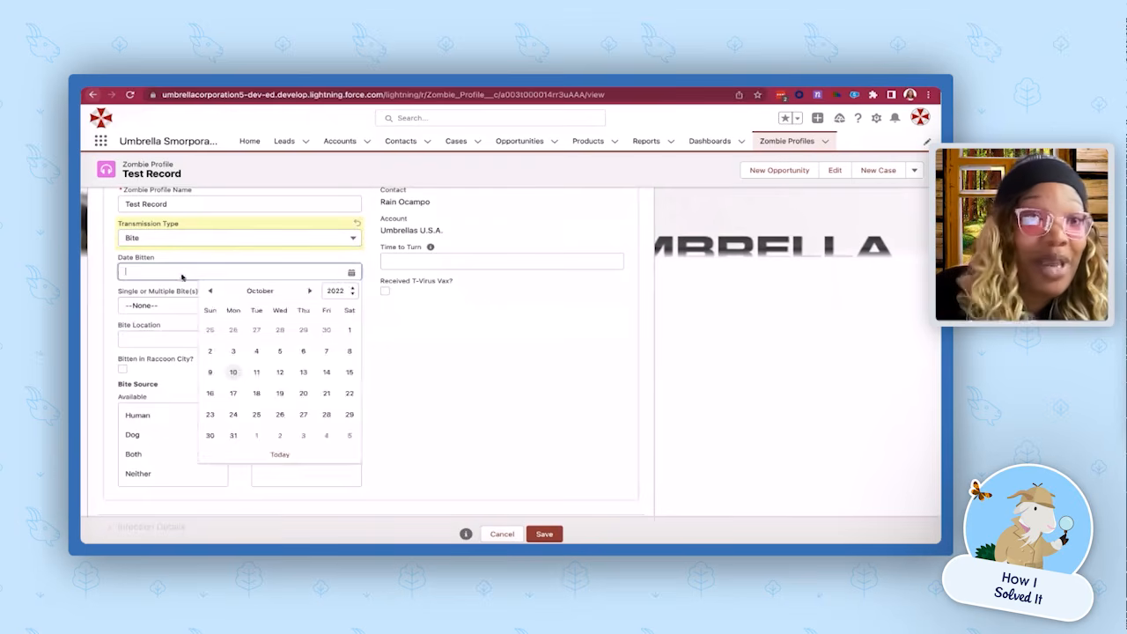
{"action": "left_click", "coordinate": [156, 307]}
{"action": "left_click", "coordinate": [233, 292]}
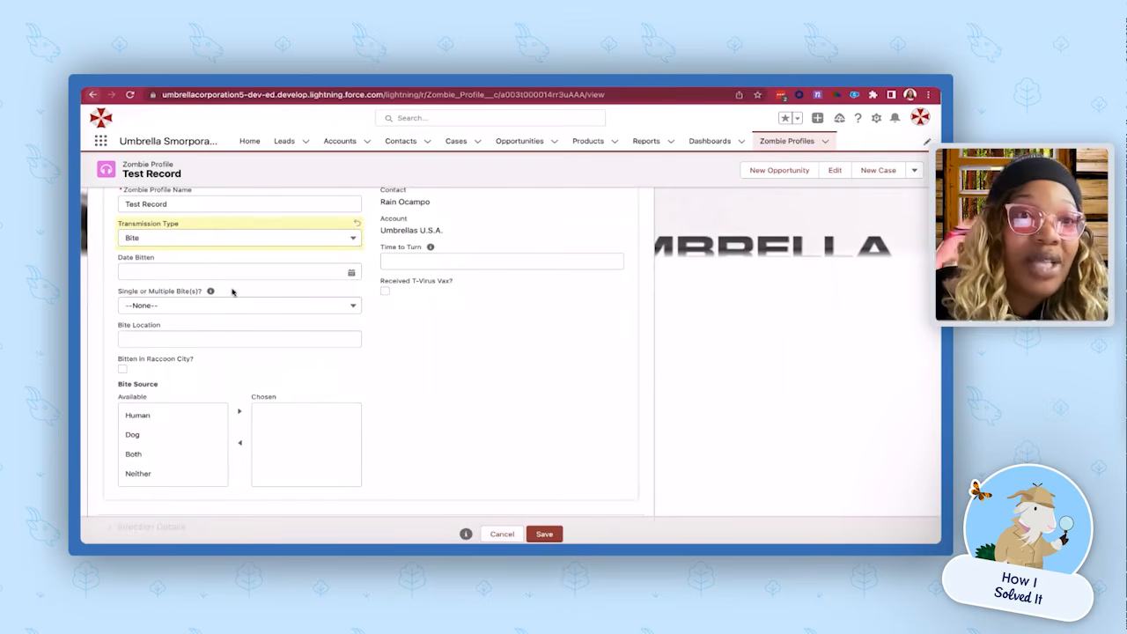
{"action": "left_click", "coordinate": [238, 270]}
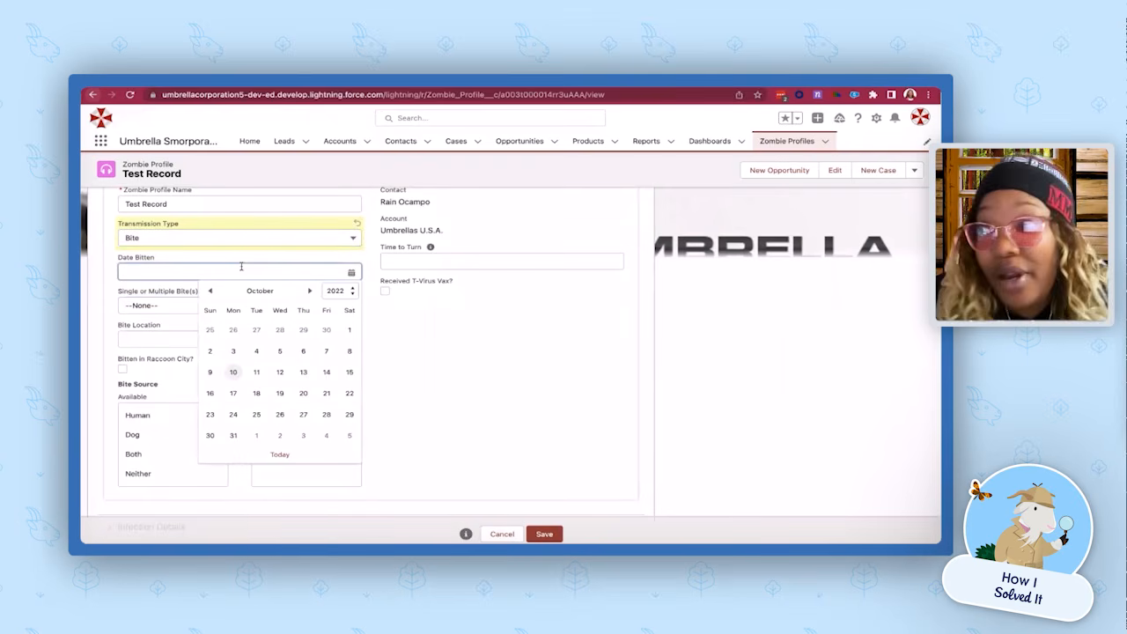
Change Transmission Type to Blood fell into mouth and on to Injected intentionally to compare the displayed fields.
{"action": "left_click", "coordinate": [234, 245]}
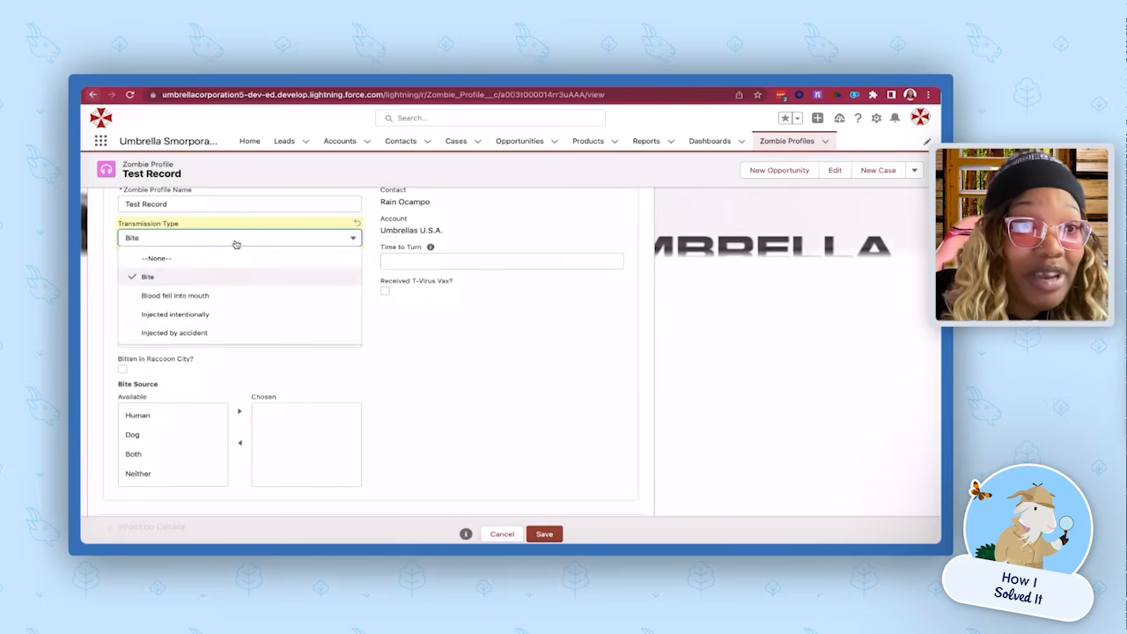
{"action": "left_click", "coordinate": [221, 296]}
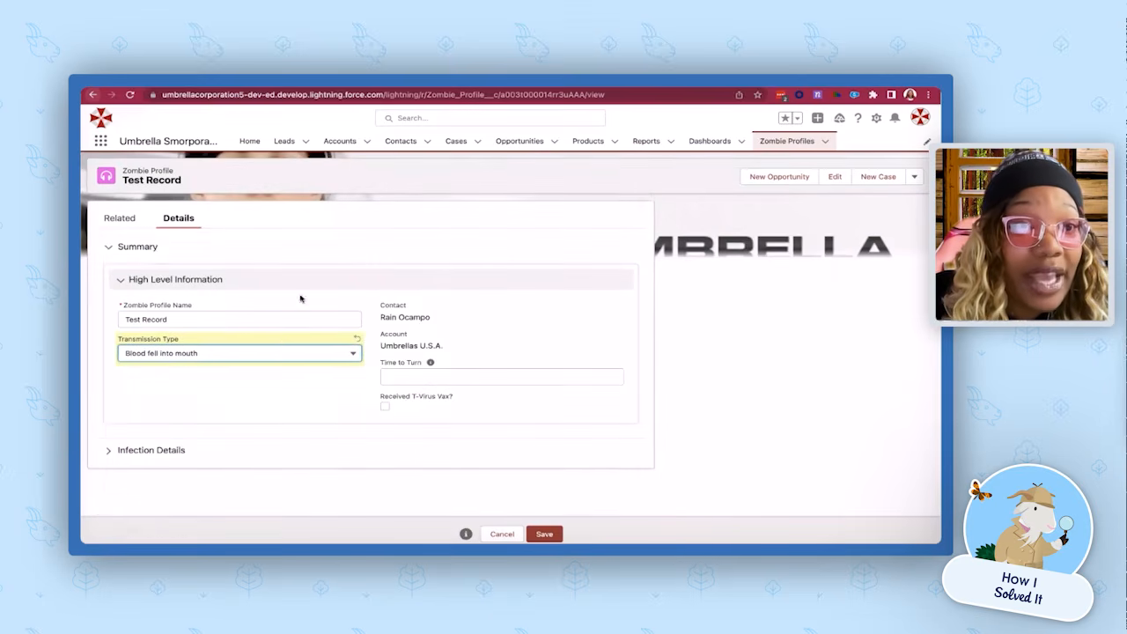
{"action": "left_click", "coordinate": [267, 352]}
{"action": "left_click", "coordinate": [250, 427]}
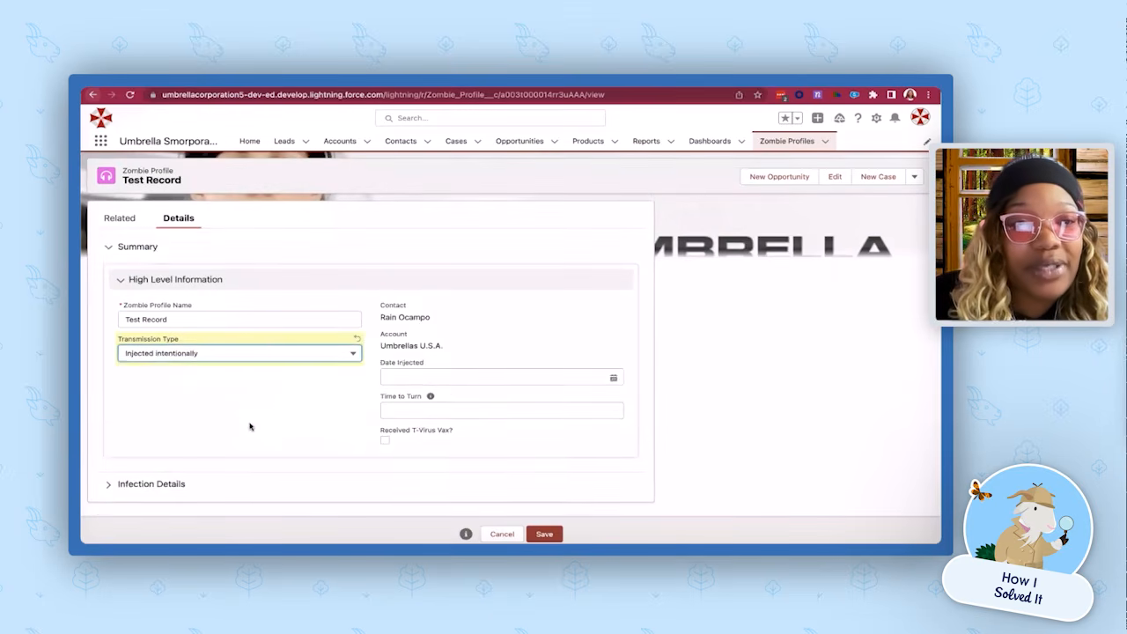
Switch Transmission Type to Injected by accident to compare the displayed fields, and set it back to Bite.
{"action": "left_click", "coordinate": [328, 359]}
{"action": "left_click", "coordinate": [251, 445]}
{"action": "left_click", "coordinate": [352, 356]}
{"action": "left_click", "coordinate": [202, 392]}
Set Date Bitten to today's date, 10/10/2022, and Single or Multiple Bite(s)? to Single.
{"action": "left_click", "coordinate": [333, 389]}
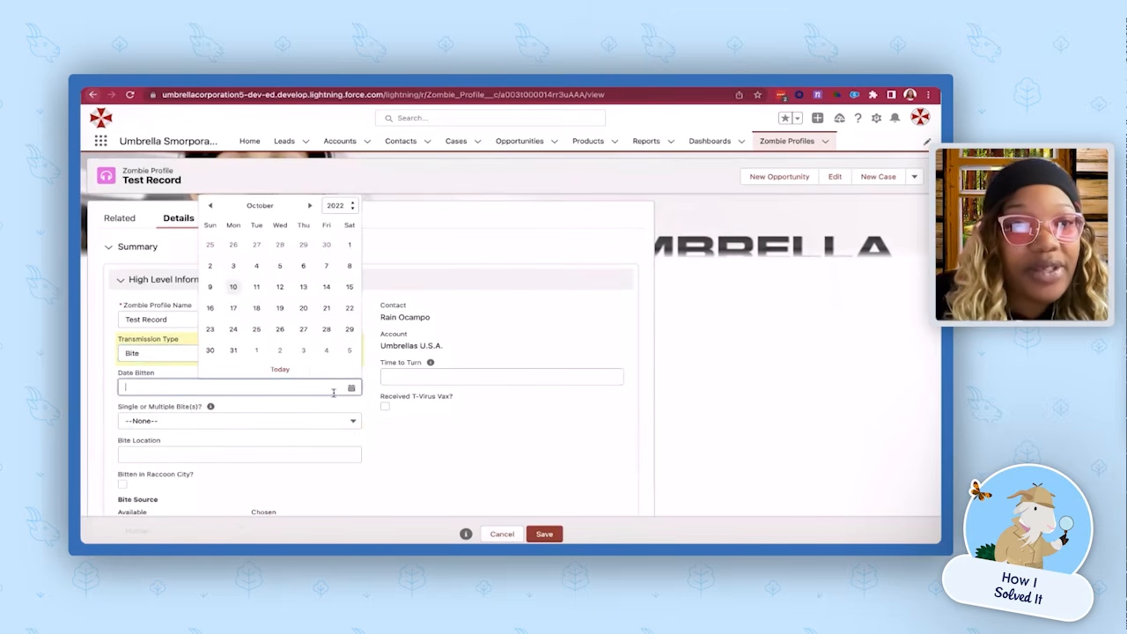
{"action": "left_click", "coordinate": [290, 370]}
{"action": "left_click", "coordinate": [205, 421]}
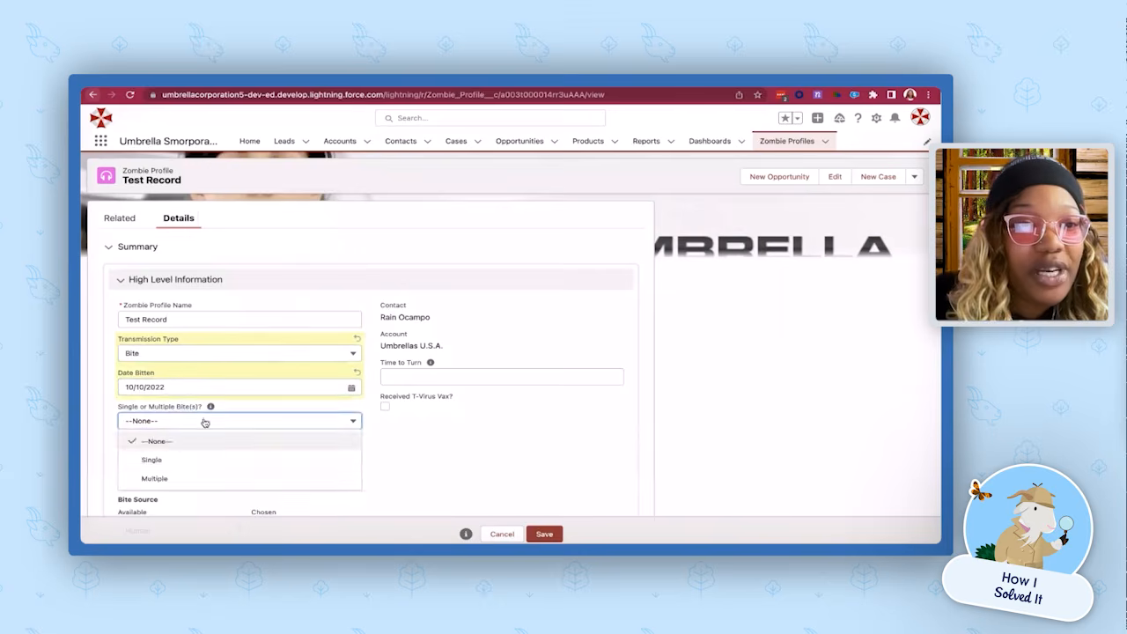
{"action": "left_click", "coordinate": [151, 460]}
Set Bite Location to Arm and mark Test Record as bitten in Raccoon City.
{"action": "scroll", "coordinate": [163, 397], "scroll_direction": "down", "scroll_amount": 3}
{"action": "left_click", "coordinate": [160, 330]}
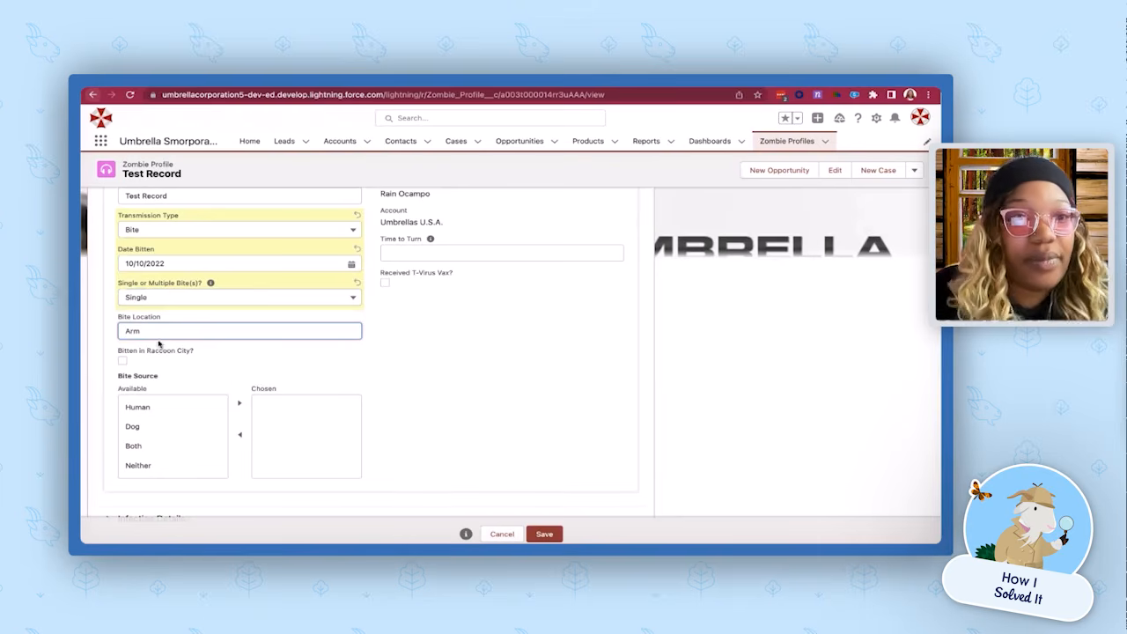
{"action": "left_click", "coordinate": [155, 356]}
Choose Human as the Bite Source and save Test Record.
{"action": "left_click", "coordinate": [150, 407]}
{"action": "left_click", "coordinate": [239, 403]}
{"action": "scroll", "coordinate": [242, 405], "scroll_direction": "down", "scroll_amount": 1}
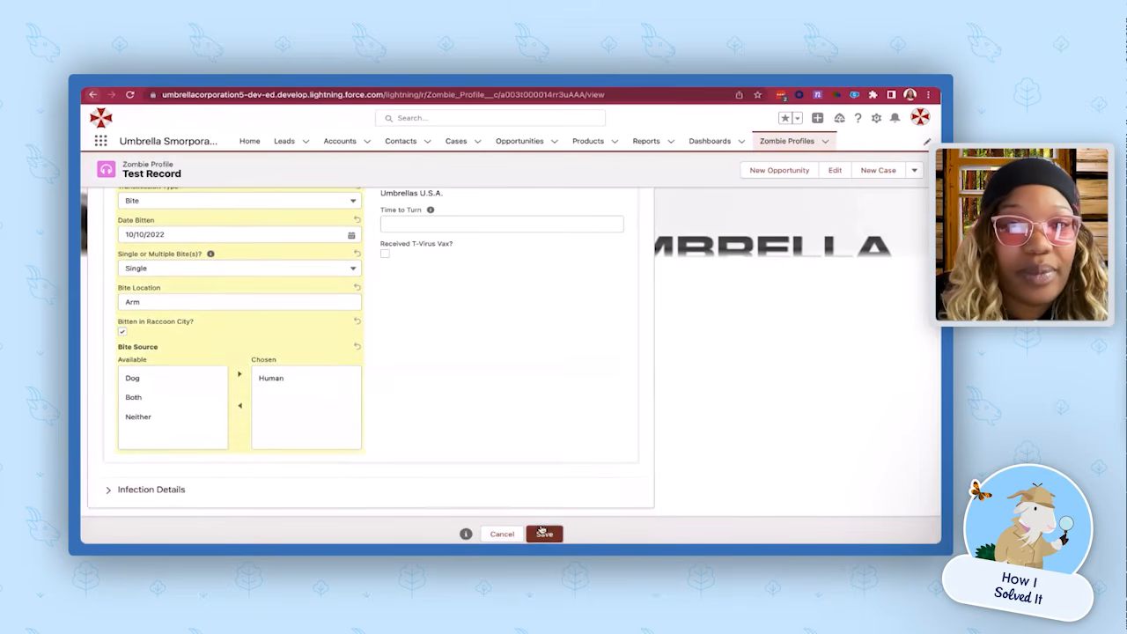
{"action": "left_click", "coordinate": [544, 534]}
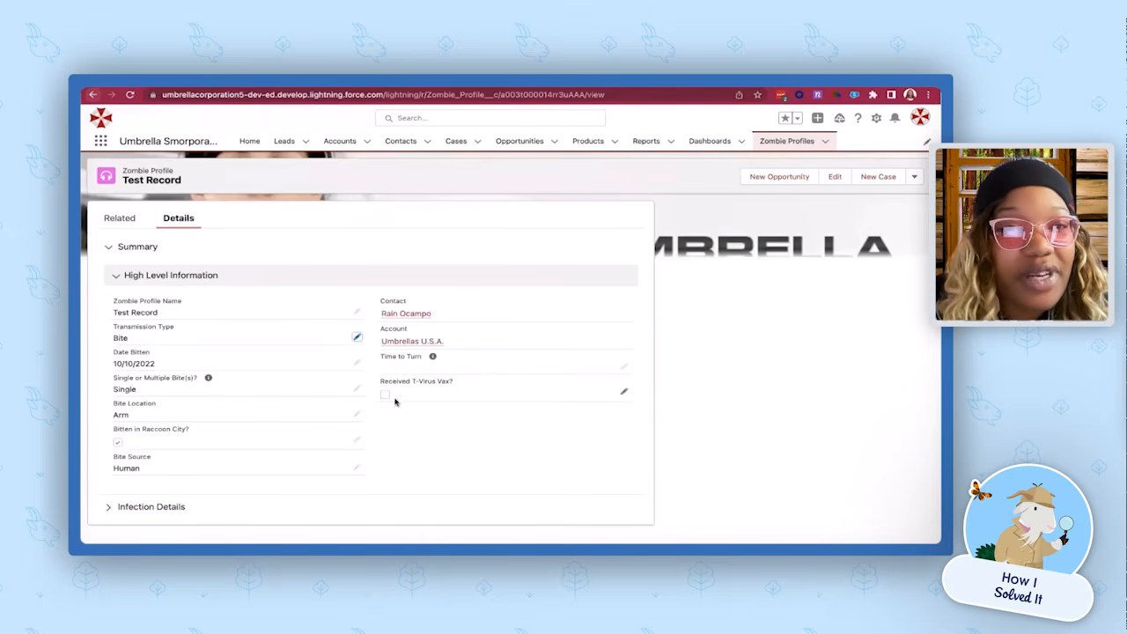
Preview Test Record with Transmission Type set to None in inline editing and discard the edit.
{"action": "left_click", "coordinate": [357, 337]}
{"action": "left_click", "coordinate": [354, 356]}
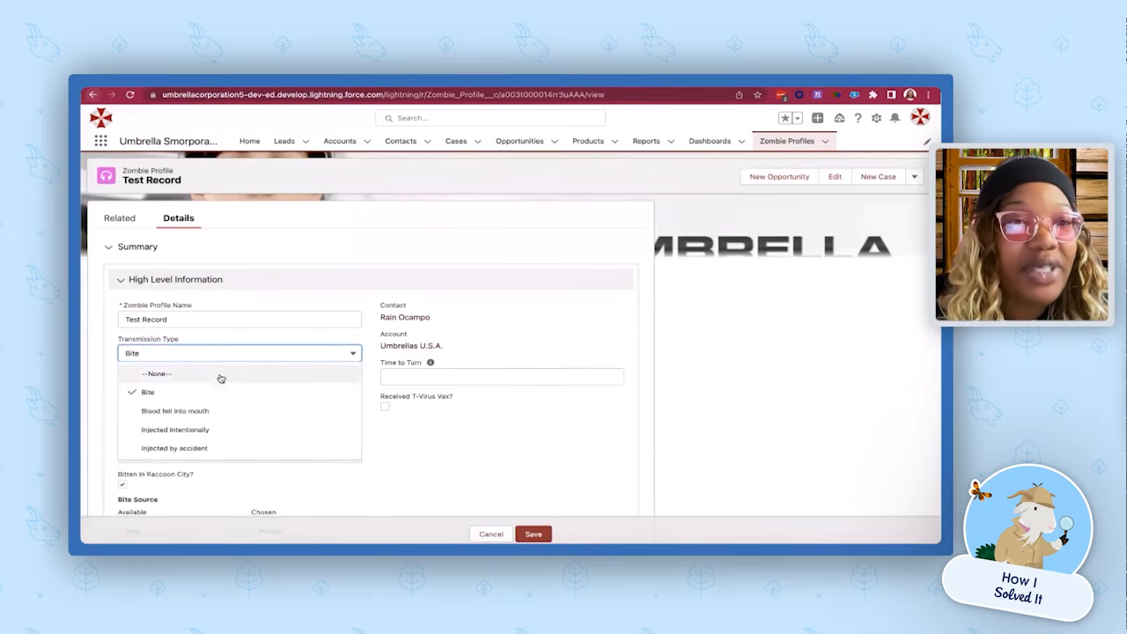
{"action": "left_click", "coordinate": [222, 377]}
{"action": "left_click", "coordinate": [491, 537]}
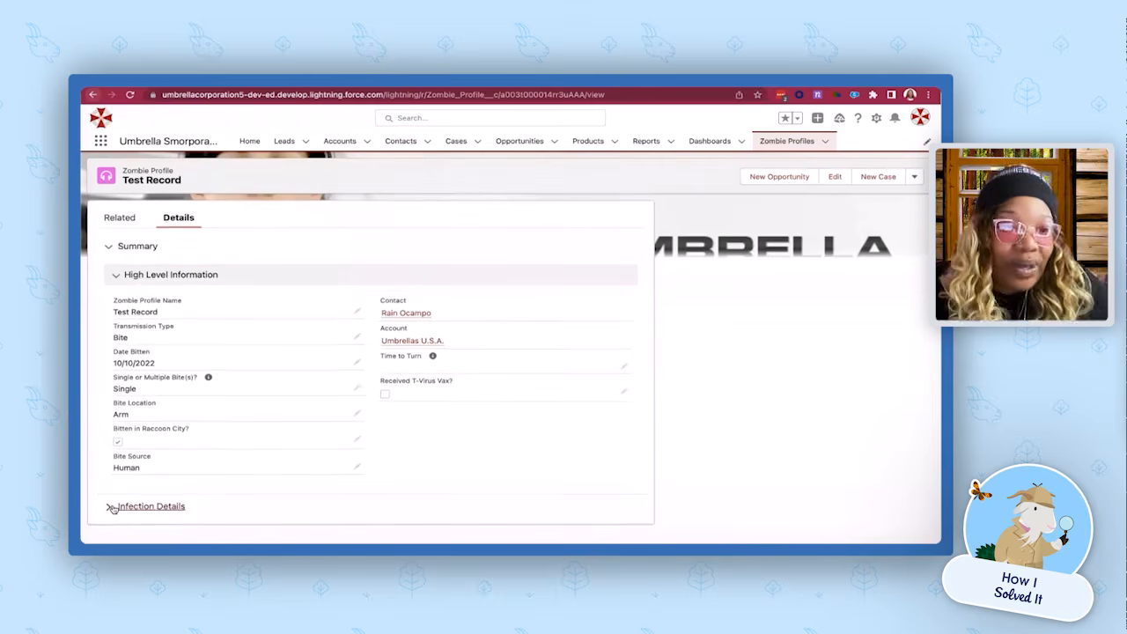
Expand Infection Details, open its demographic fields for inline editing, and reopen Summary to review the editable bite fields.
{"action": "left_click", "coordinate": [112, 507]}
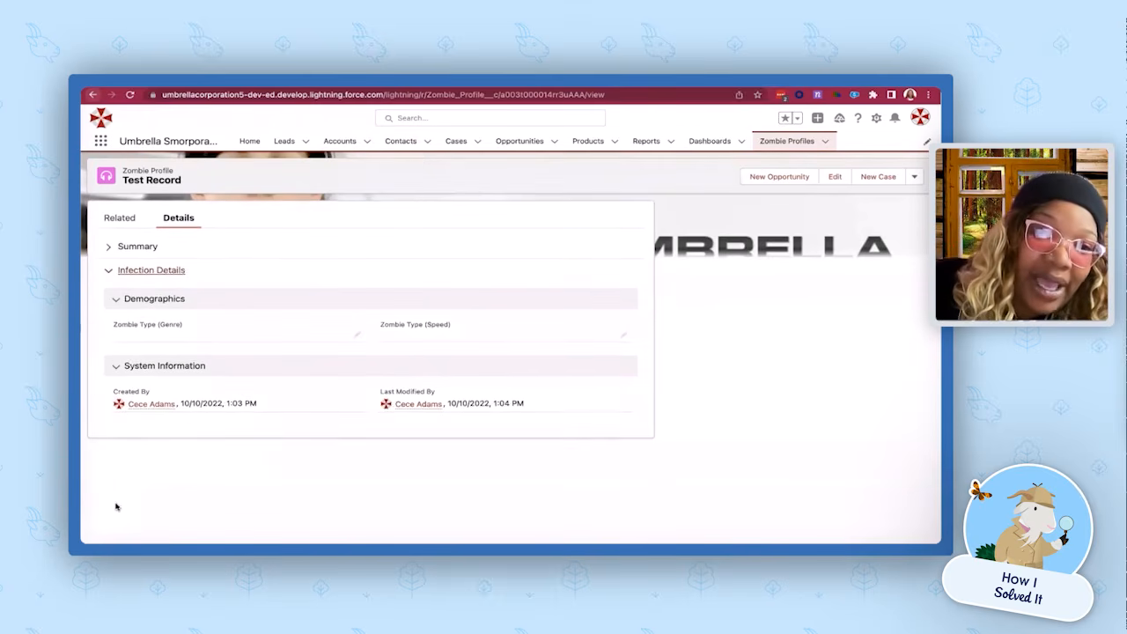
{"action": "left_click", "coordinate": [358, 334]}
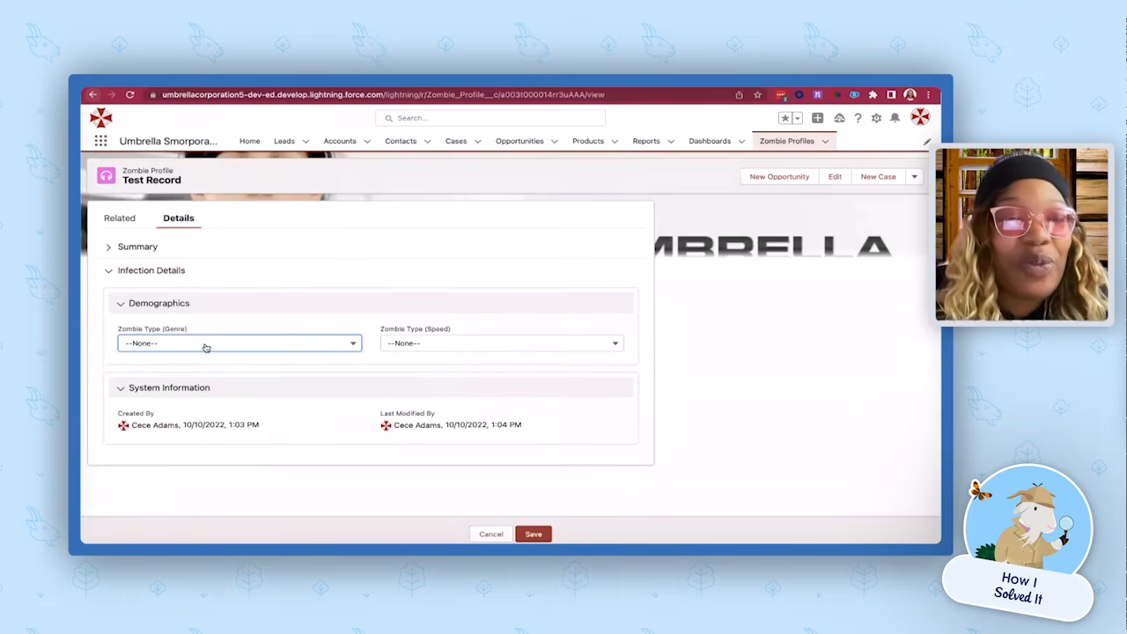
{"action": "left_click", "coordinate": [121, 256]}
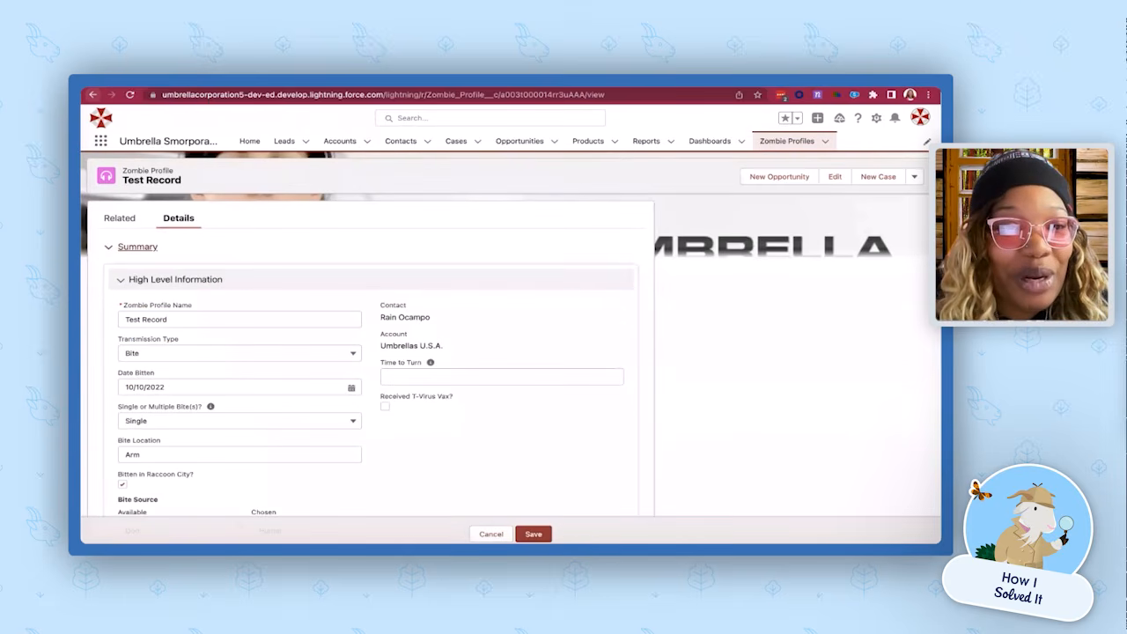
{"action": "scroll", "coordinate": [321, 479], "scroll_direction": "down", "scroll_amount": 2}
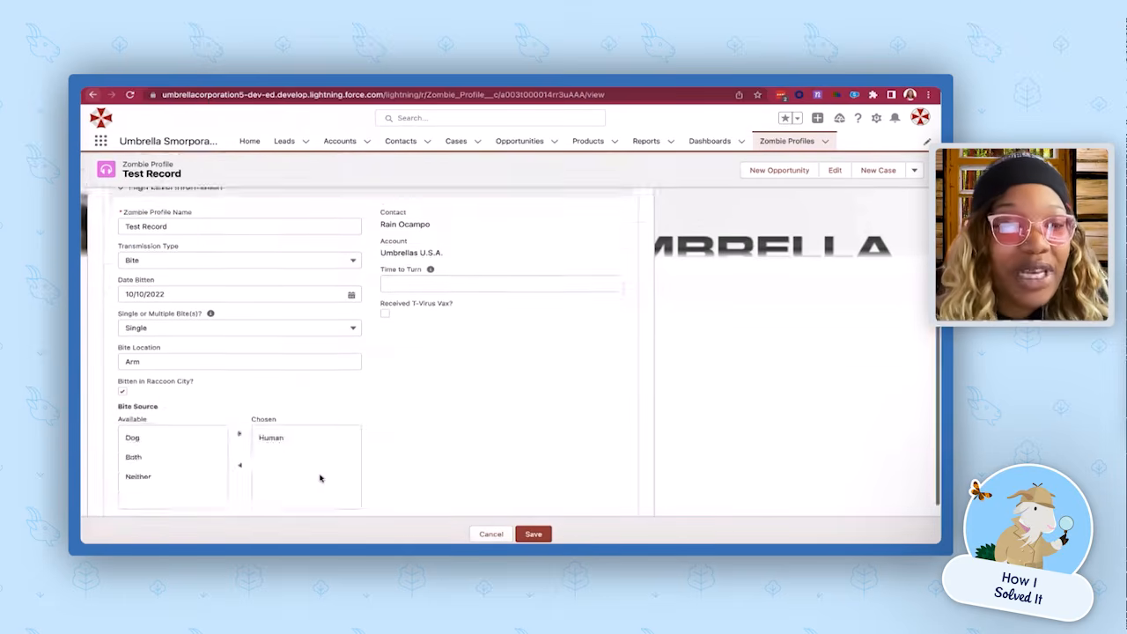
{"action": "scroll", "coordinate": [322, 478], "scroll_direction": "up", "scroll_amount": 2}
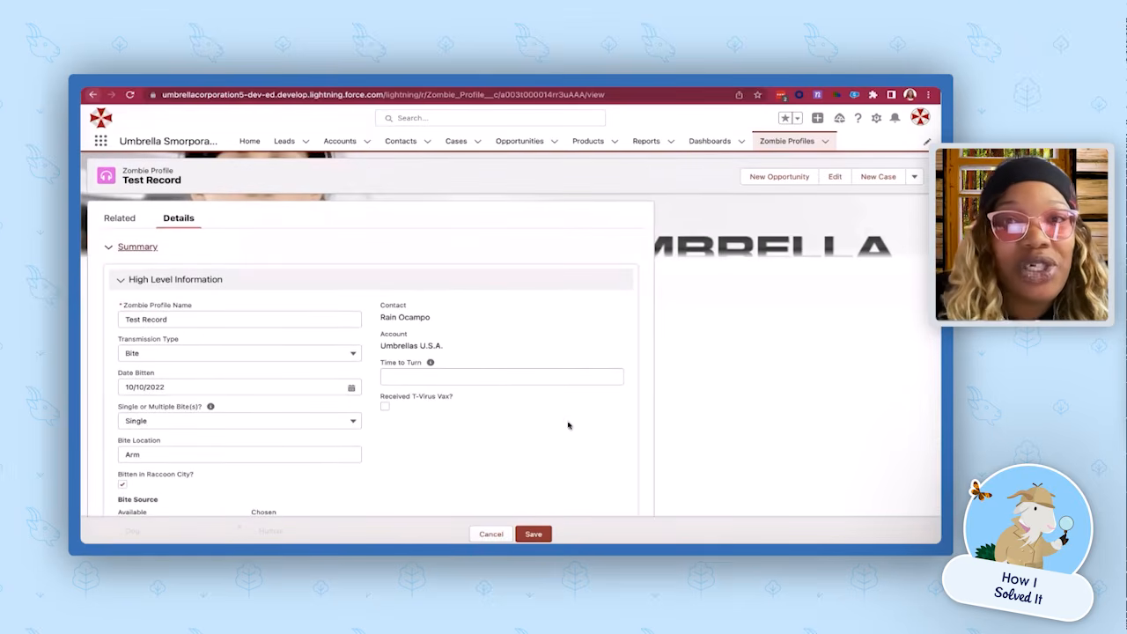
Open the first contact in the Contacts list and examine its details down to the Demographics tab.
{"action": "left_click", "coordinate": [398, 142]}
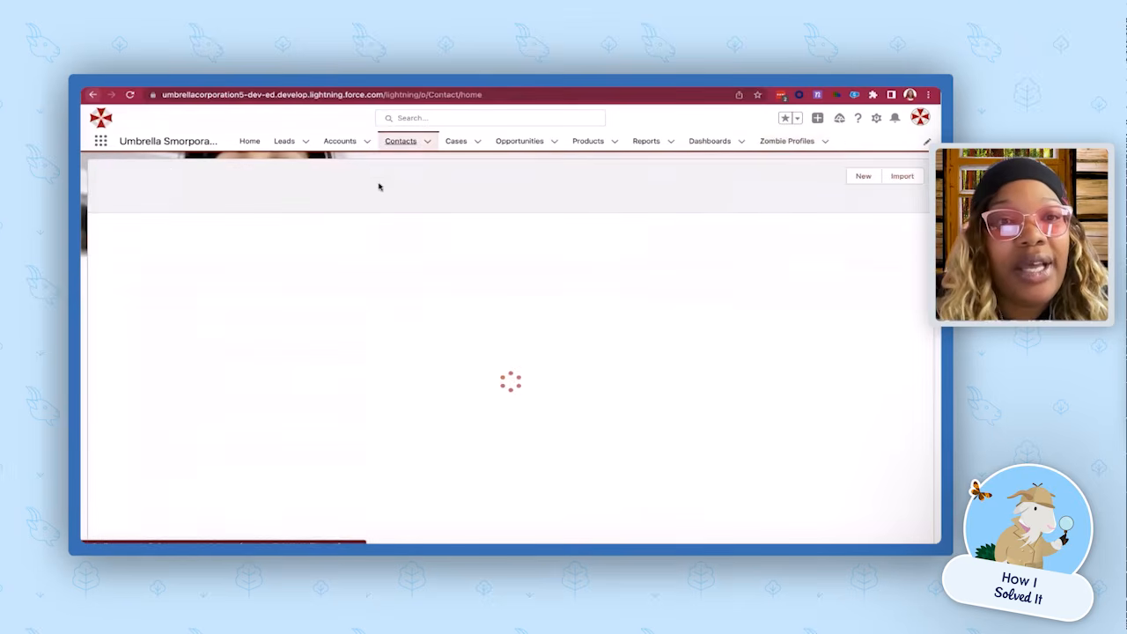
{"action": "left_click", "coordinate": [160, 238]}
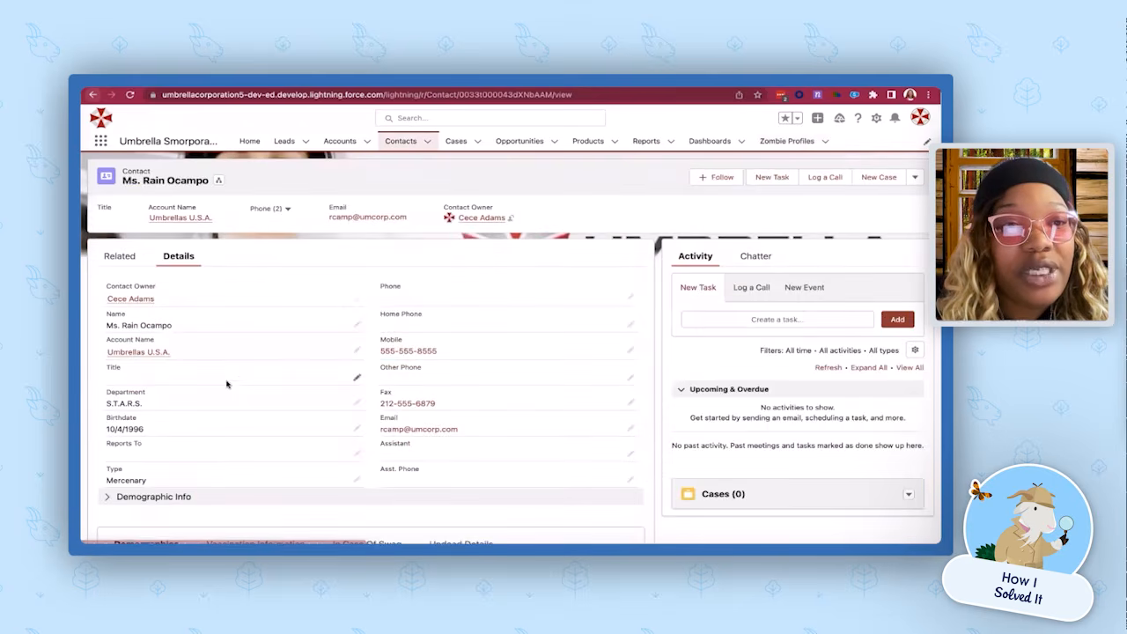
{"action": "scroll", "coordinate": [237, 373], "scroll_direction": "down", "scroll_amount": 3}
{"action": "scroll", "coordinate": [221, 365], "scroll_direction": "down", "scroll_amount": 2}
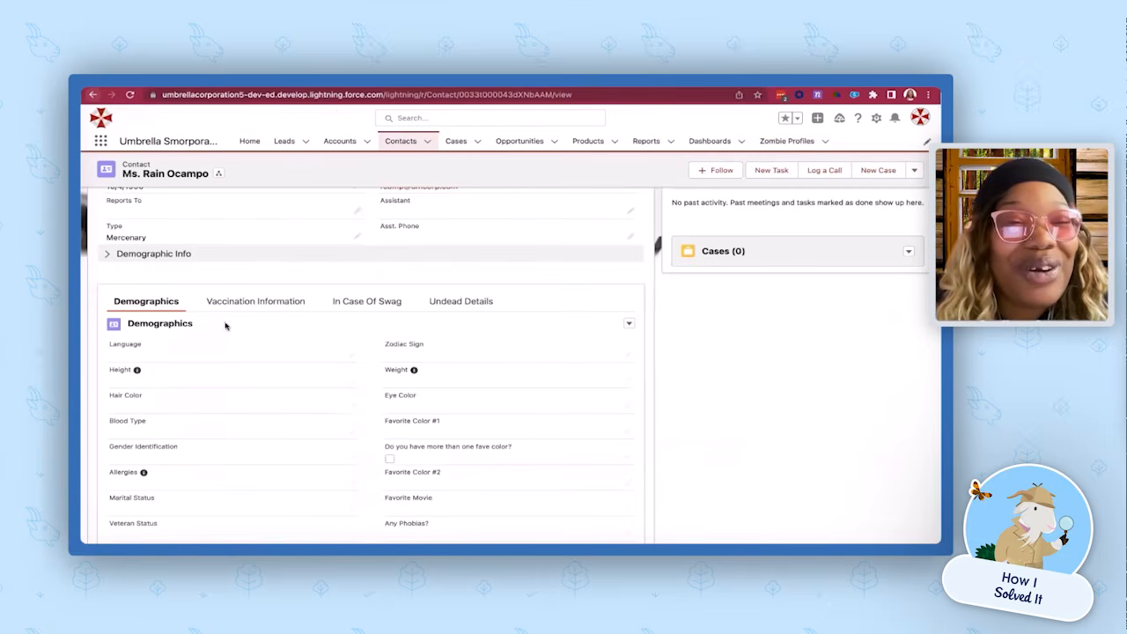
Open the second zombie profile in the Recently Viewed list and expand its Summary section.
{"action": "left_click", "coordinate": [784, 141]}
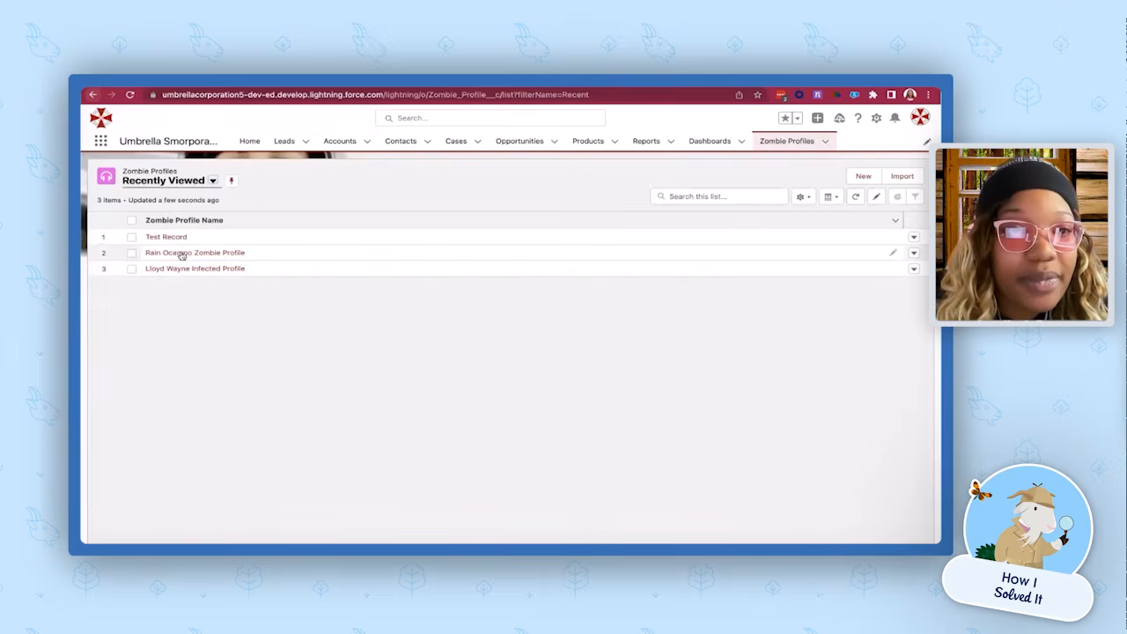
{"action": "left_click", "coordinate": [183, 253]}
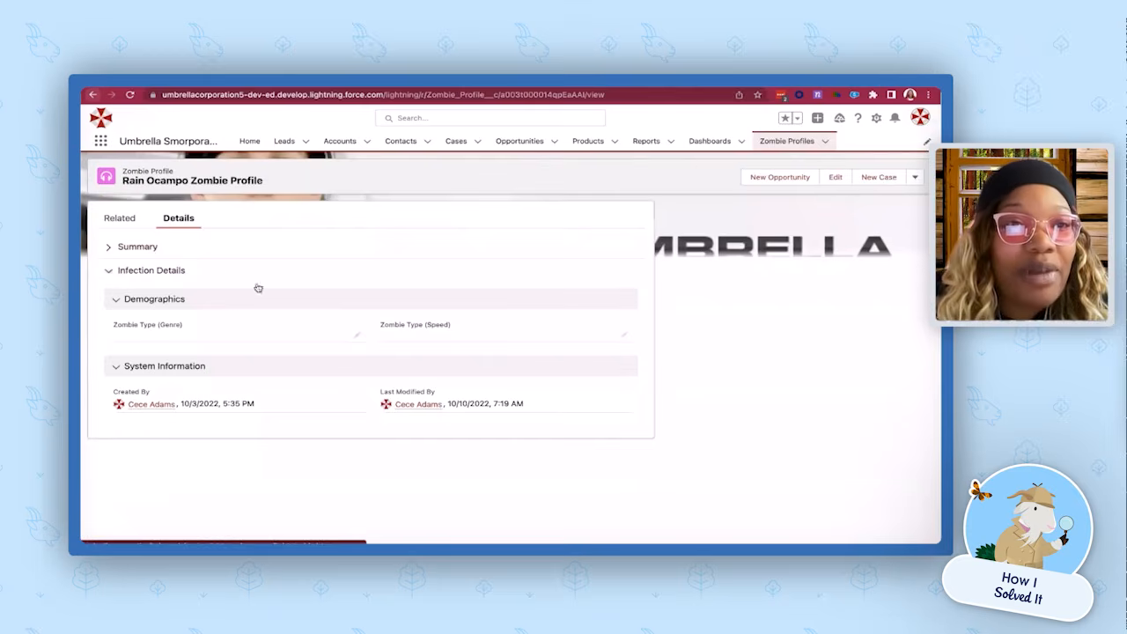
{"action": "left_click", "coordinate": [111, 252]}
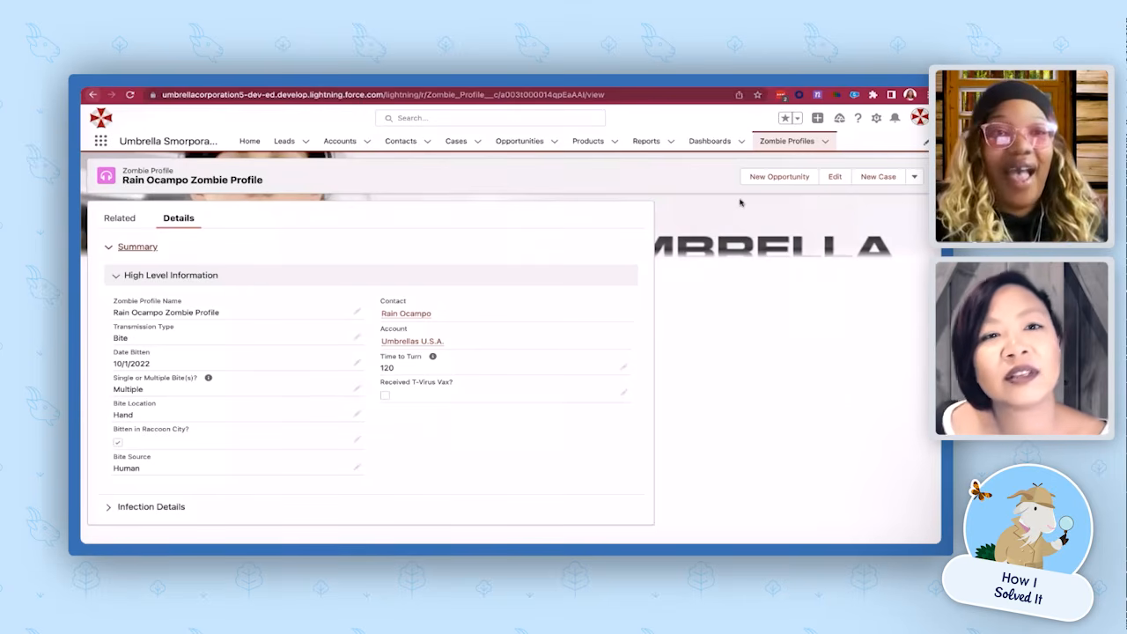
Open the zombie profile's record page in Lightning App Builder and expand the Summary section of its accordion.
{"action": "left_click", "coordinate": [877, 123]}
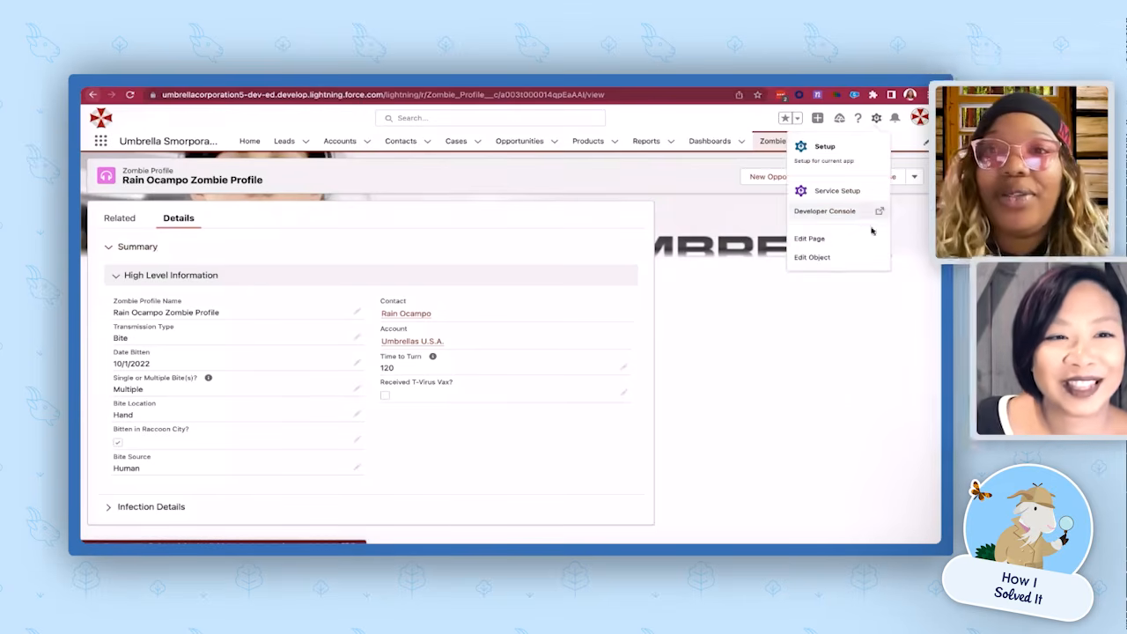
{"action": "left_click", "coordinate": [833, 240]}
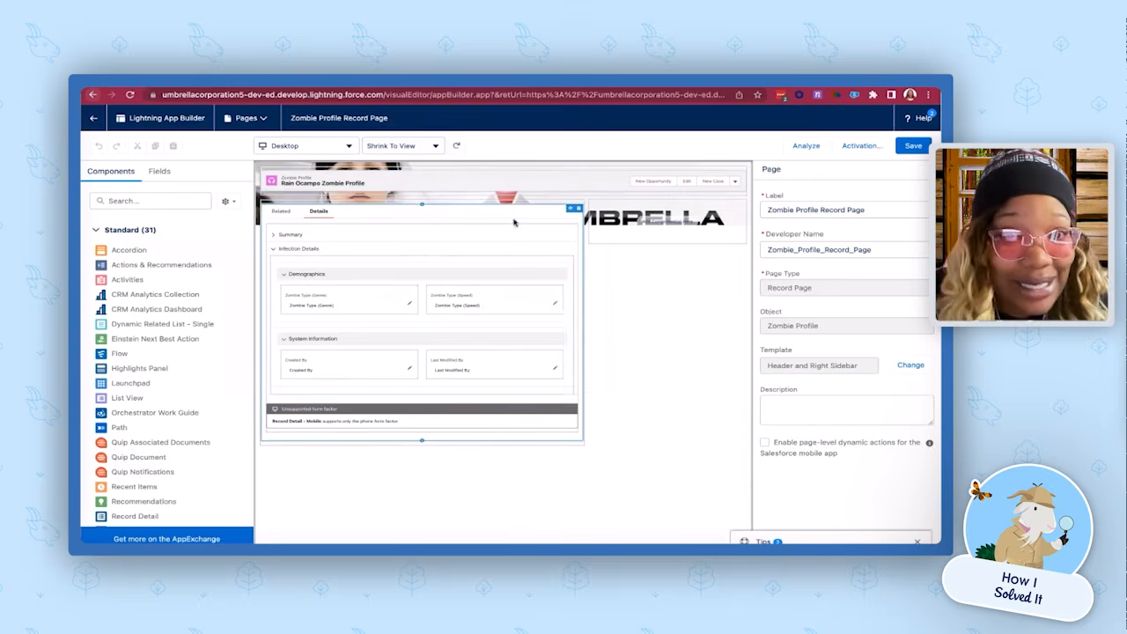
{"action": "left_click", "coordinate": [385, 239]}
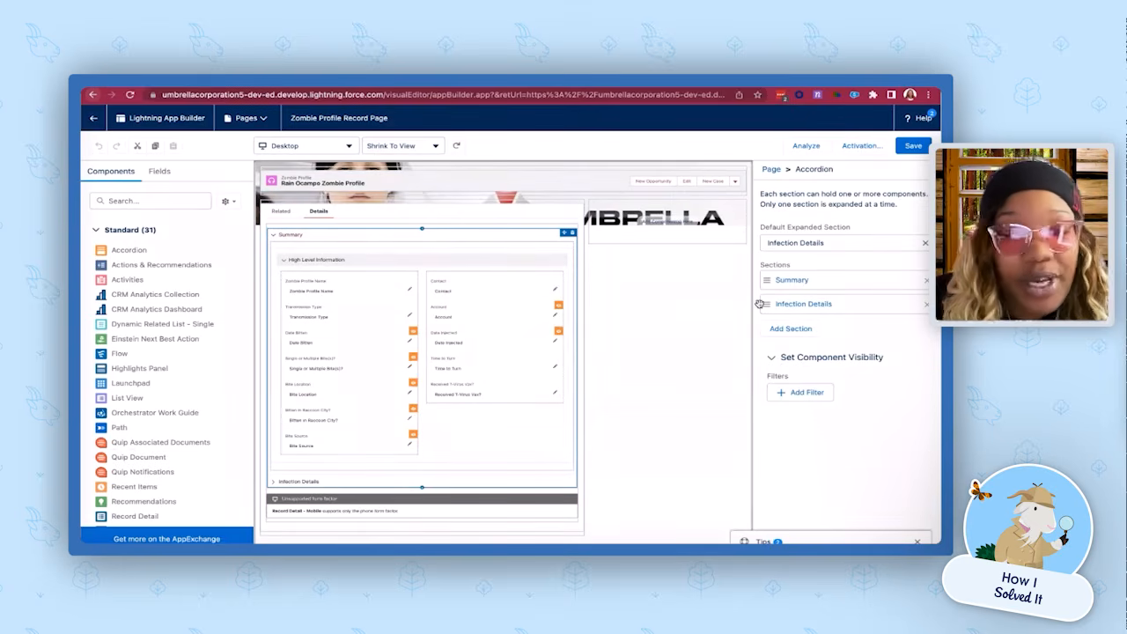
Add a field section above High Level Information in Summary and place the Bite Location and Bite Source fields in it.
{"action": "left_click", "coordinate": [158, 172]}
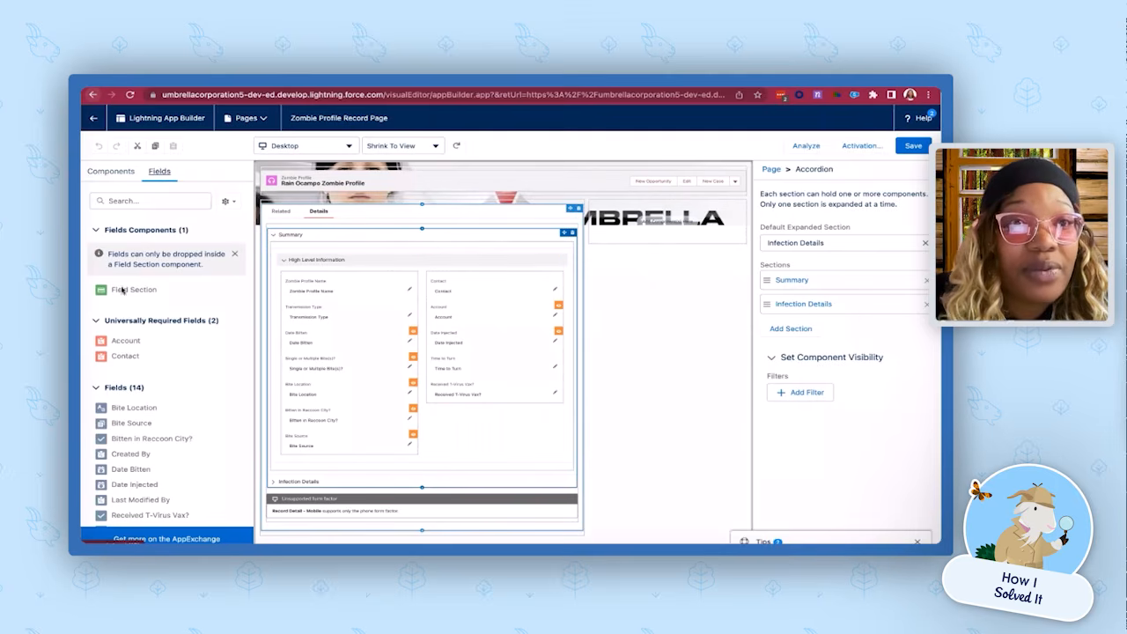
{"action": "left_click_drag", "start_coordinate": [121, 289], "coordinate": [342, 269]}
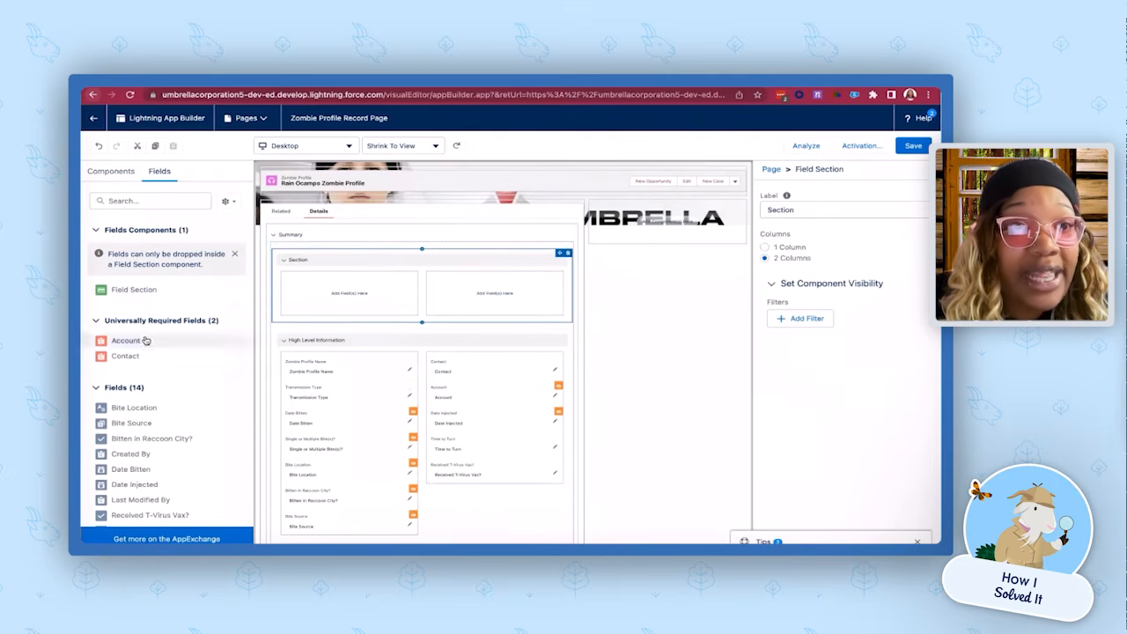
{"action": "scroll", "coordinate": [149, 336], "scroll_direction": "down", "scroll_amount": 2}
{"action": "left_click_drag", "start_coordinate": [132, 346], "coordinate": [300, 295]}
{"action": "left_click_drag", "start_coordinate": [157, 364], "coordinate": [332, 301]}
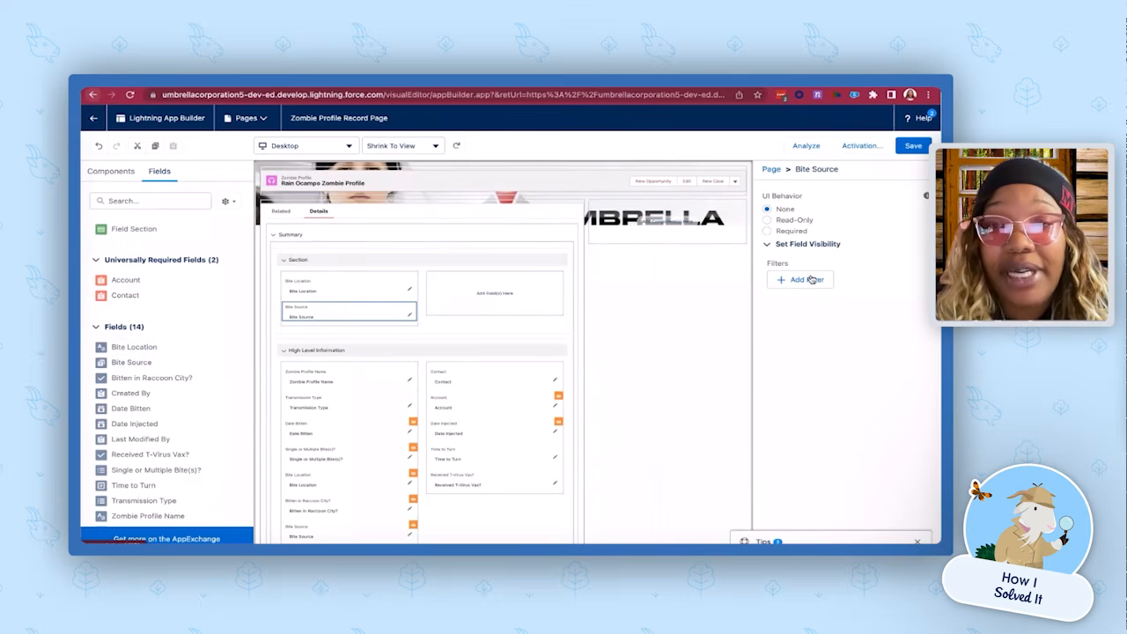
Add a visibility filter to the new Bite Source field that requires Bite Location to contain Arm.
{"action": "left_click", "coordinate": [810, 279]}
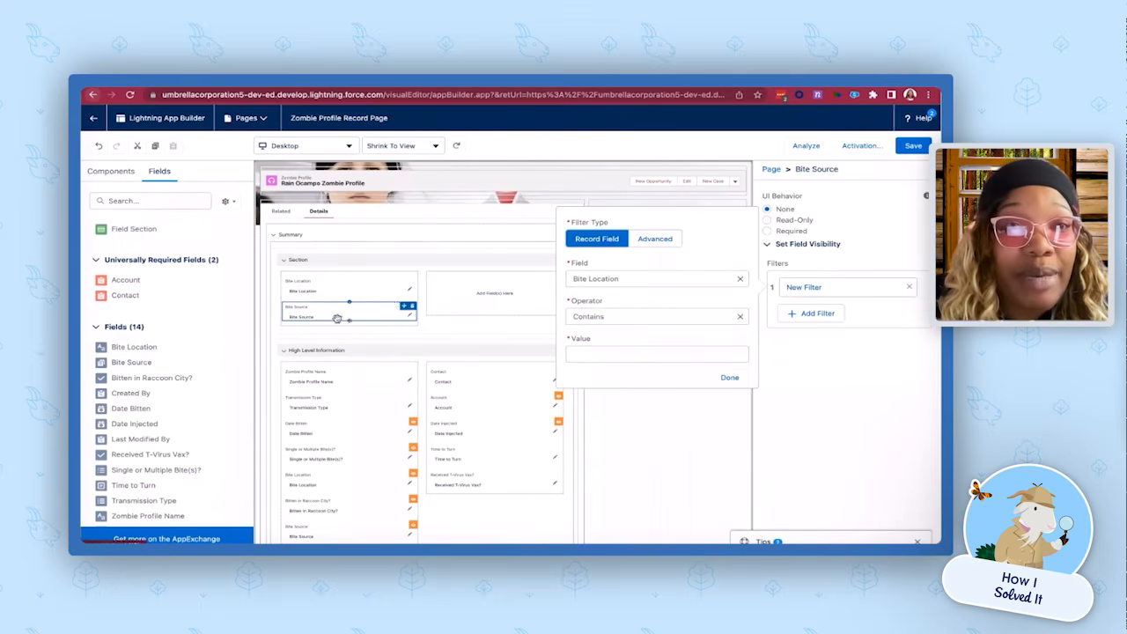
{"action": "left_click", "coordinate": [637, 353]}
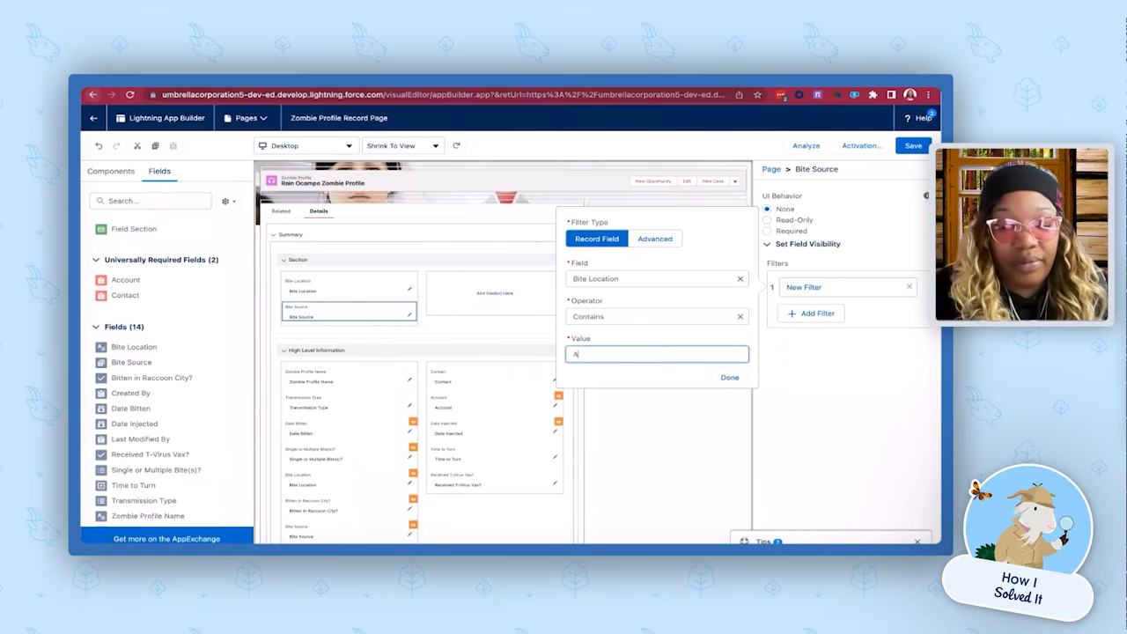
{"action": "left_click", "coordinate": [731, 377]}
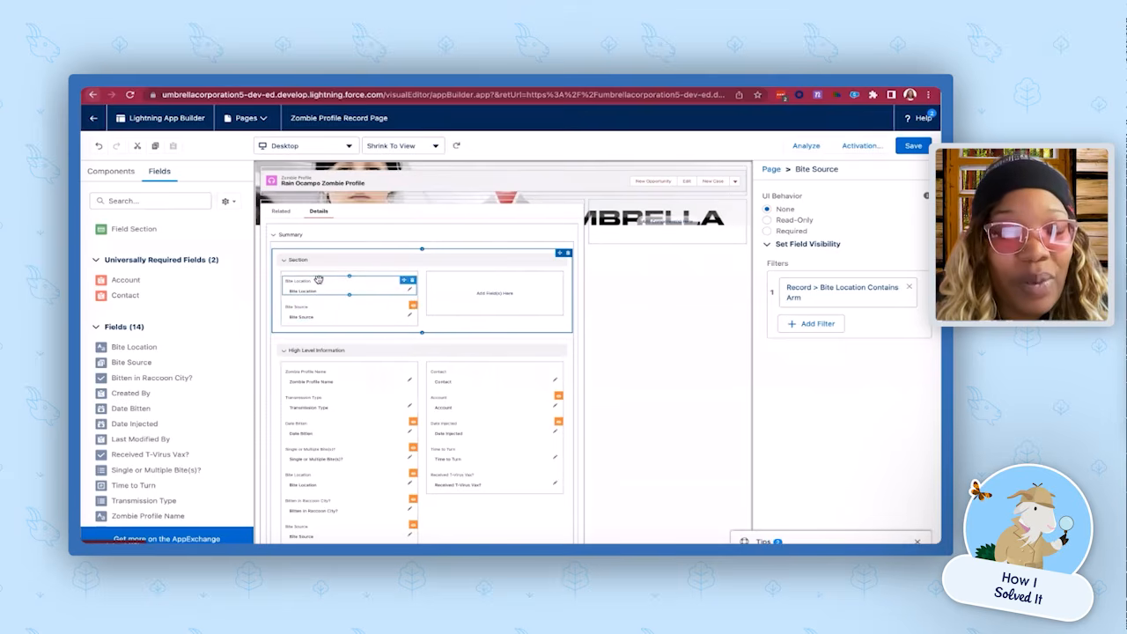
Inspect the visibility filter settings of the Date Bitten and Transmission Type fields under High Level Information.
{"action": "scroll", "coordinate": [335, 299], "scroll_direction": "down", "scroll_amount": 2}
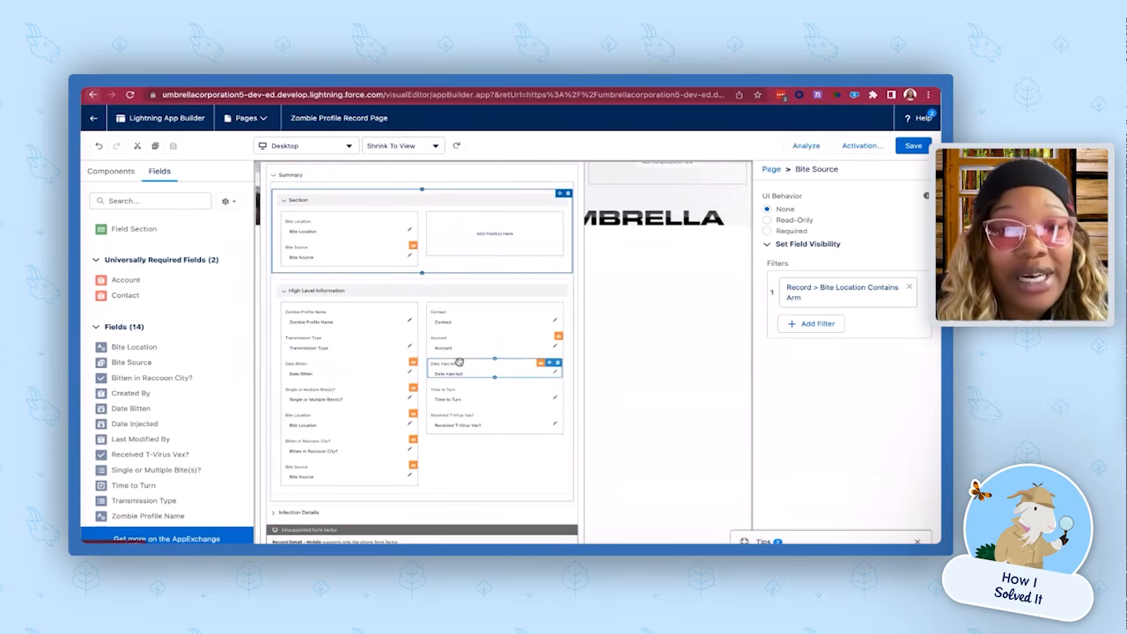
{"action": "left_click", "coordinate": [333, 367]}
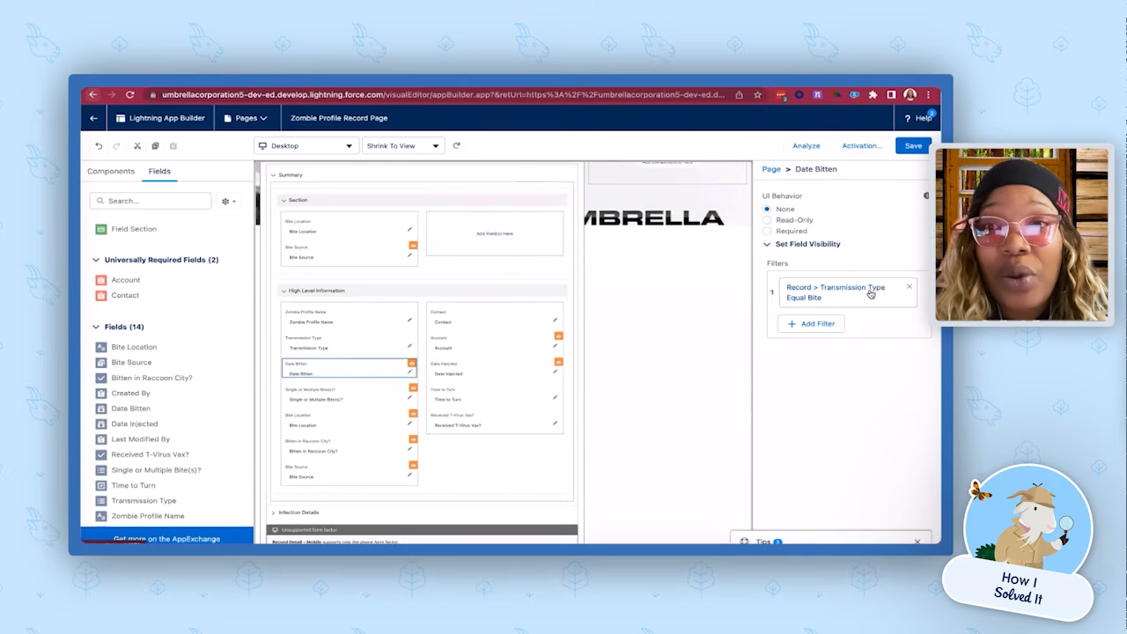
{"action": "left_click", "coordinate": [336, 344]}
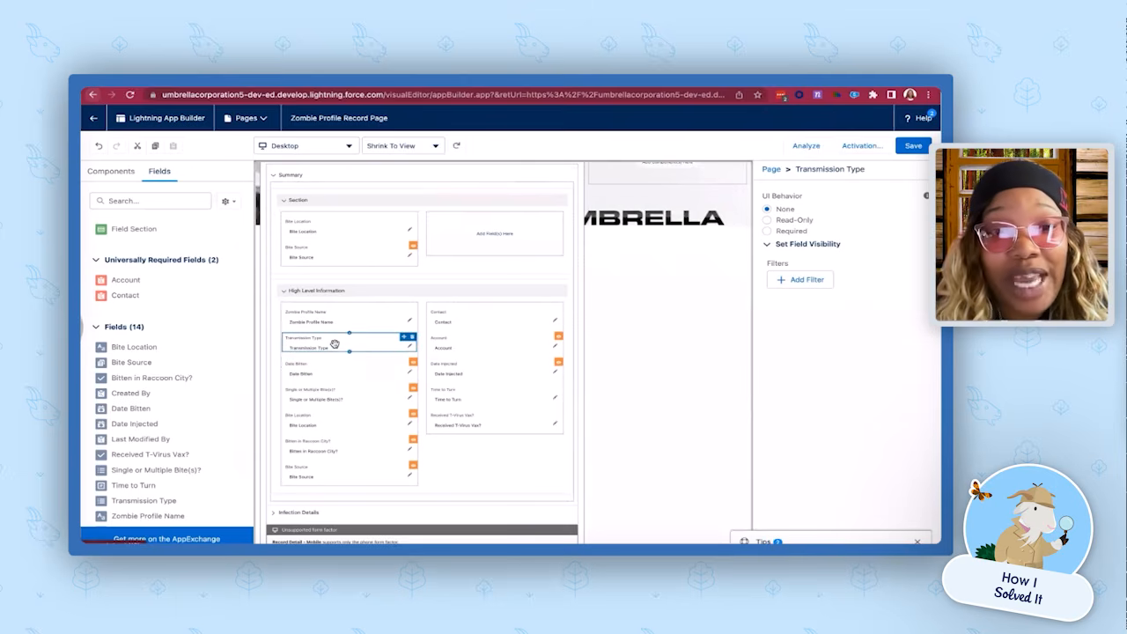
{"action": "left_click", "coordinate": [357, 364]}
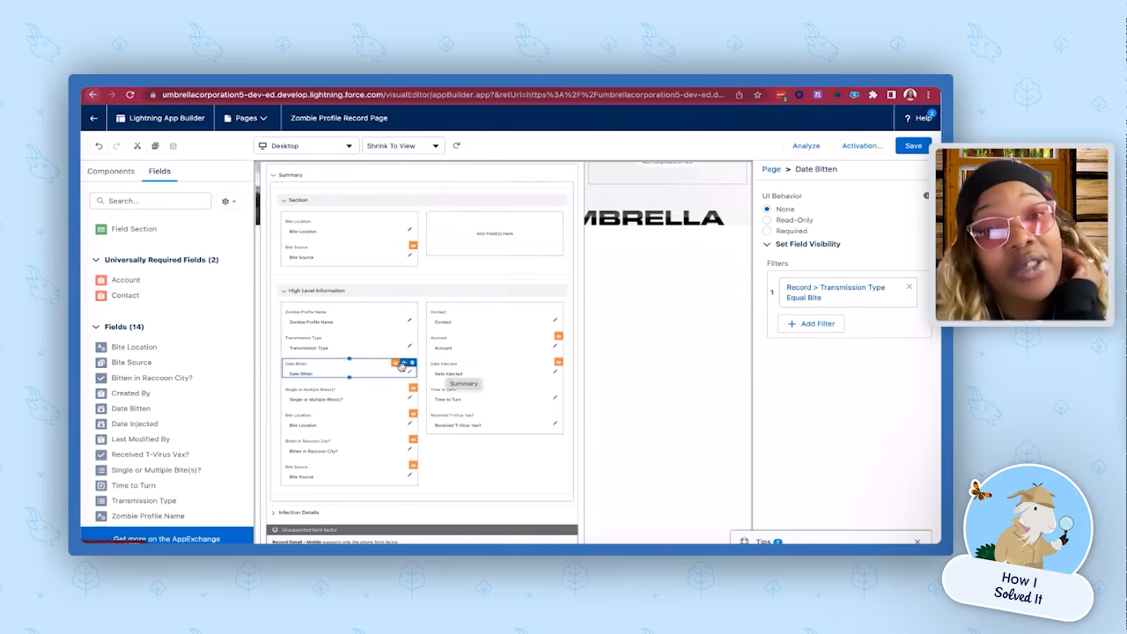
Try to add a second visibility filter of the Advanced type to Date Bitten and abandon it.
{"action": "left_click", "coordinate": [819, 326]}
{"action": "left_click", "coordinate": [654, 267]}
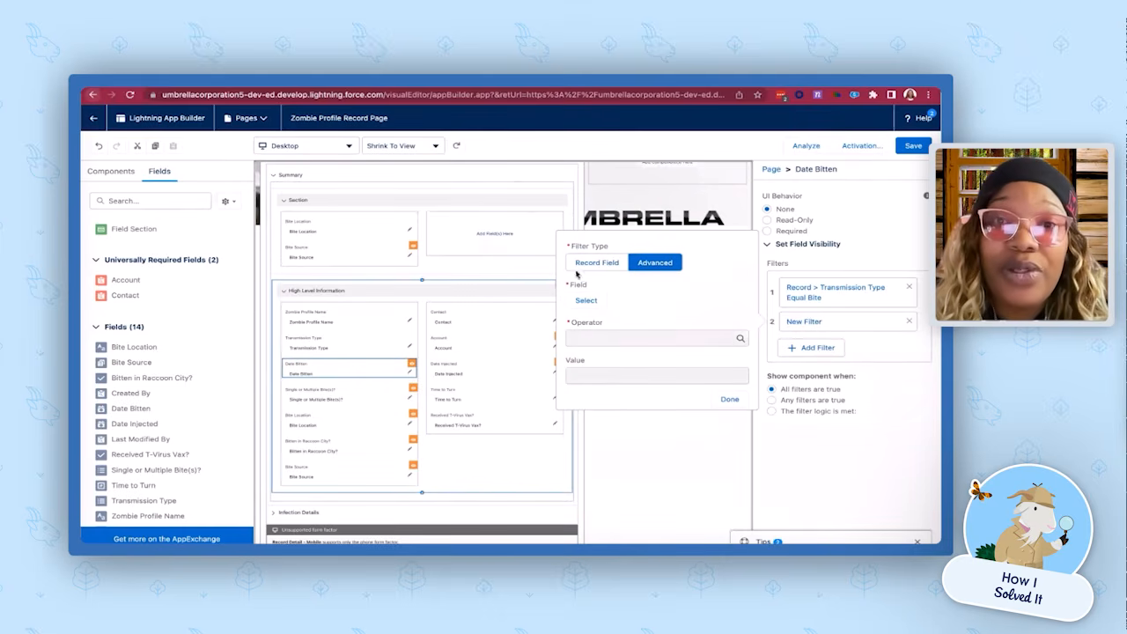
{"action": "left_click", "coordinate": [729, 399]}
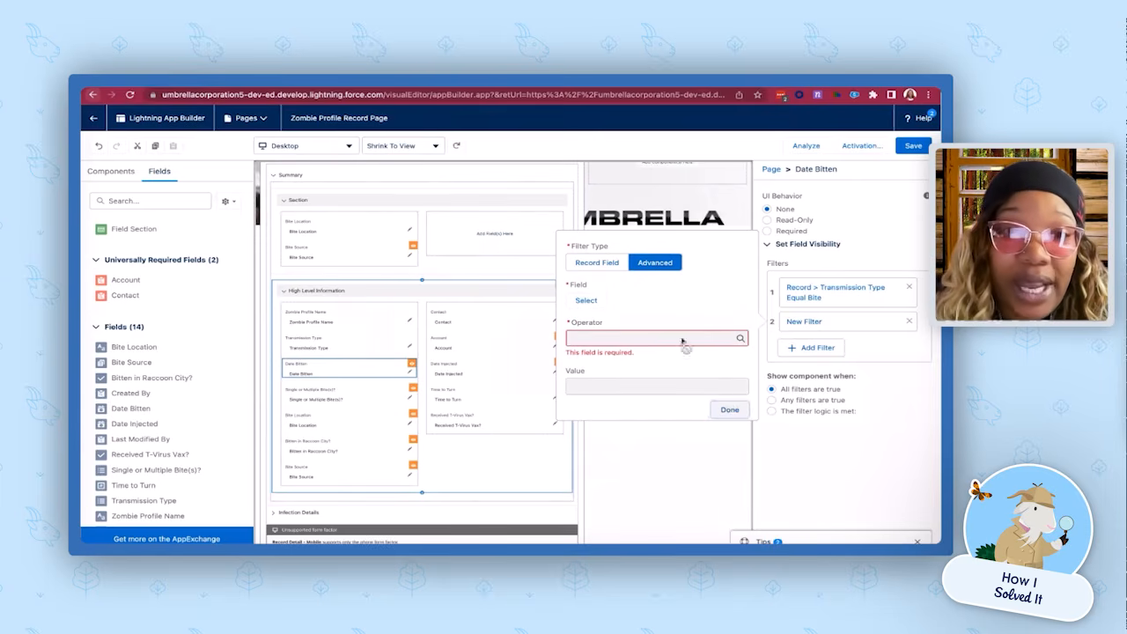
{"action": "left_click", "coordinate": [809, 265]}
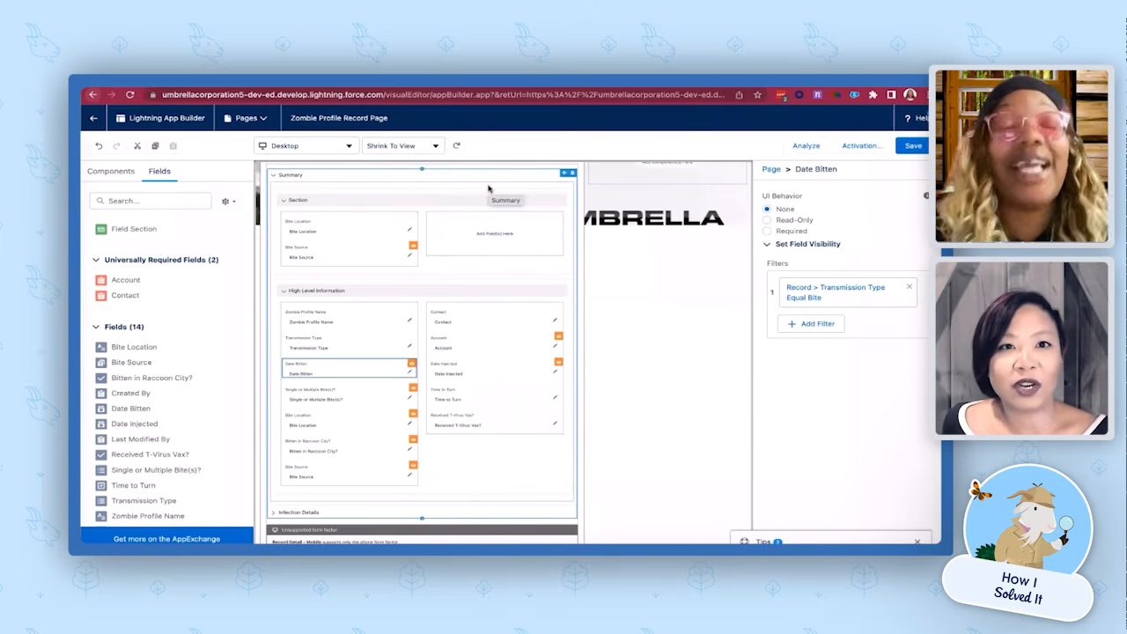
Leave the page editor without saving and return to the zombie profile record.
{"action": "left_click", "coordinate": [92, 121]}
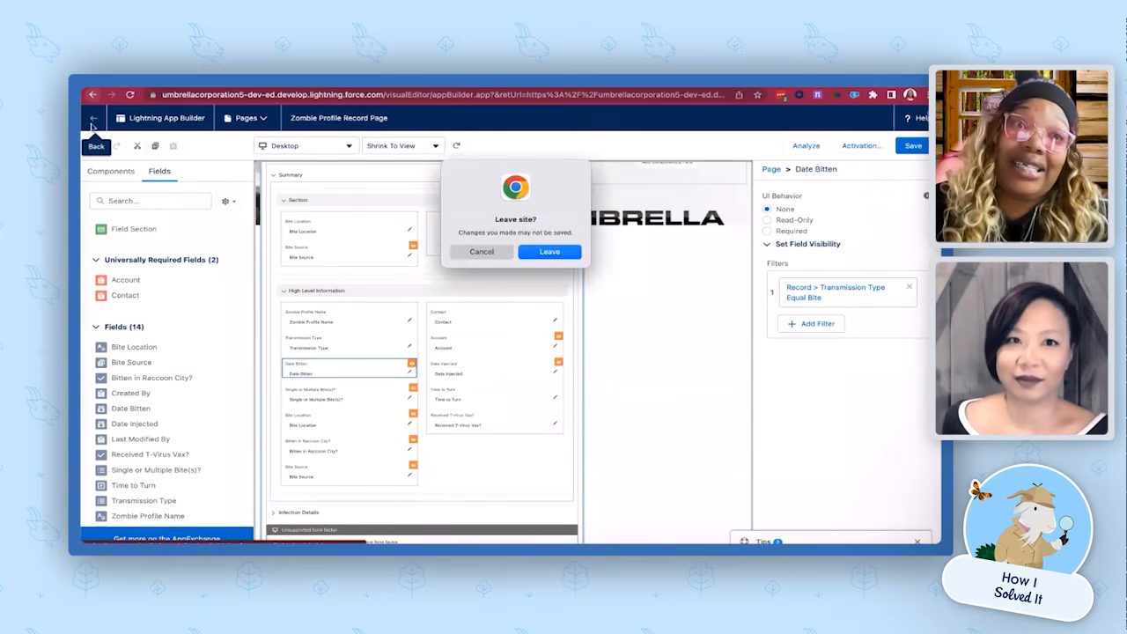
{"action": "left_click", "coordinate": [548, 252]}
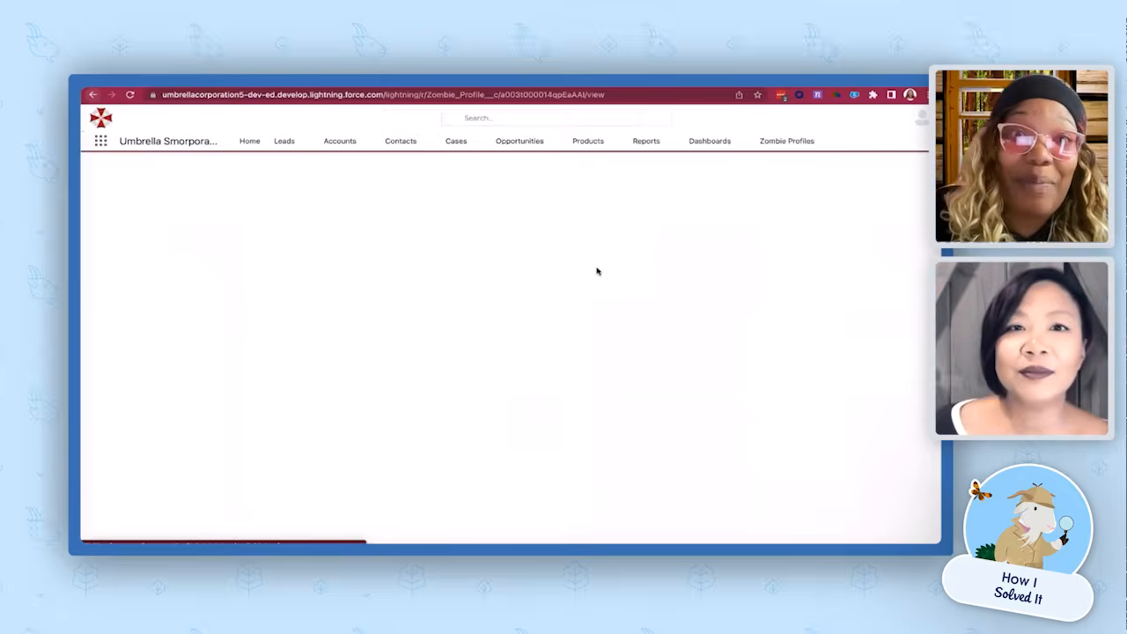